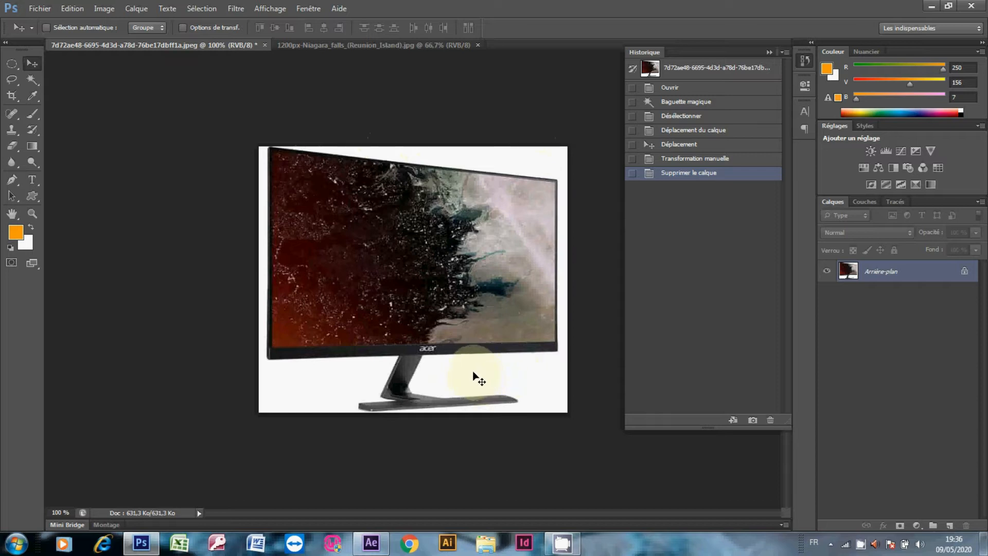
- Select the white background around the monitor with the Magic Wand at a tolerance of 32
click(16, 178)
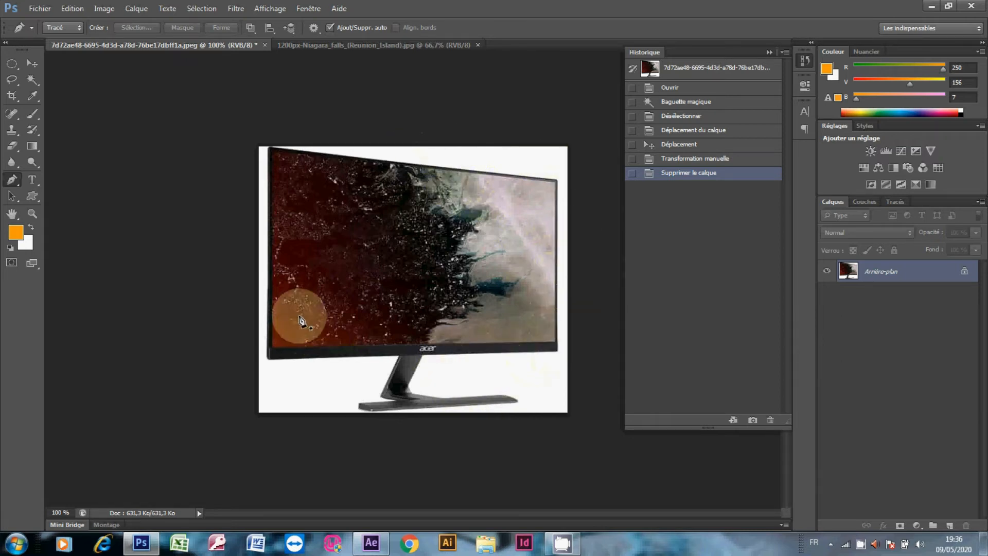
click(32, 80)
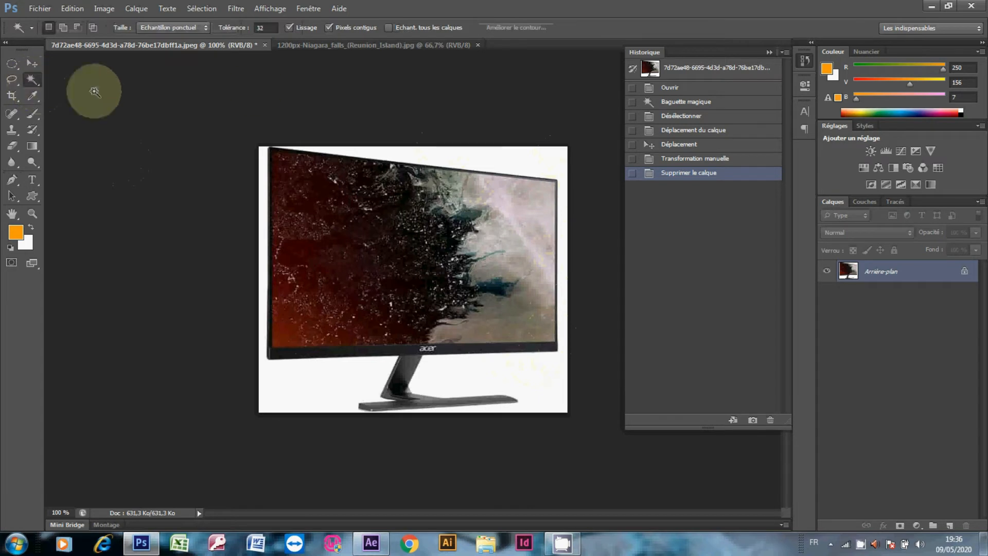
click(266, 27)
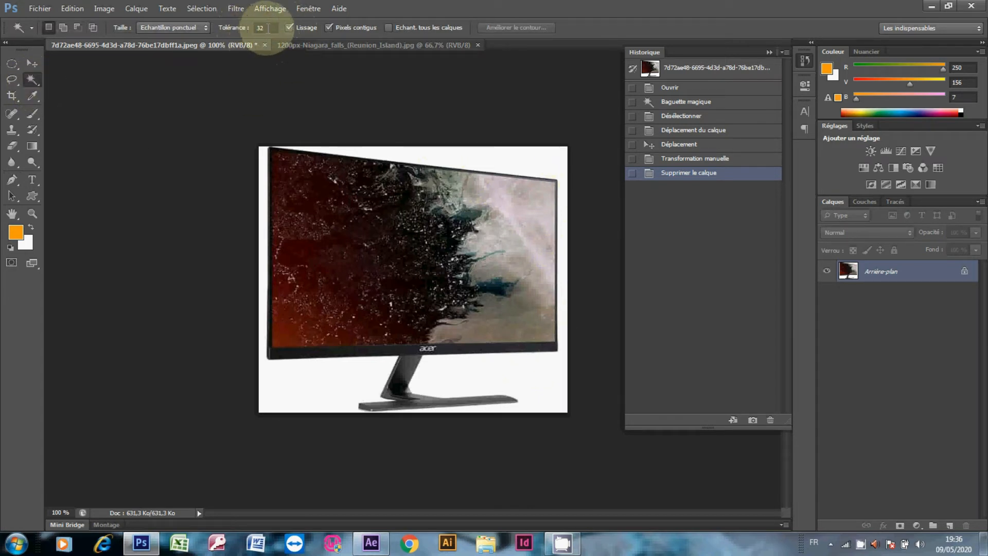
click(342, 381)
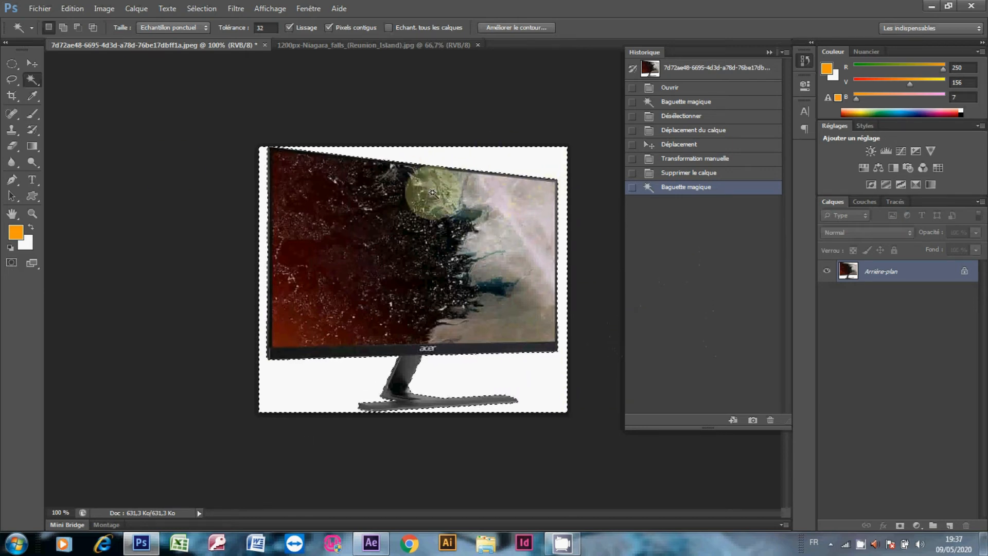
- Invert the selection and copy the monitor onto a new layer
click(32, 64)
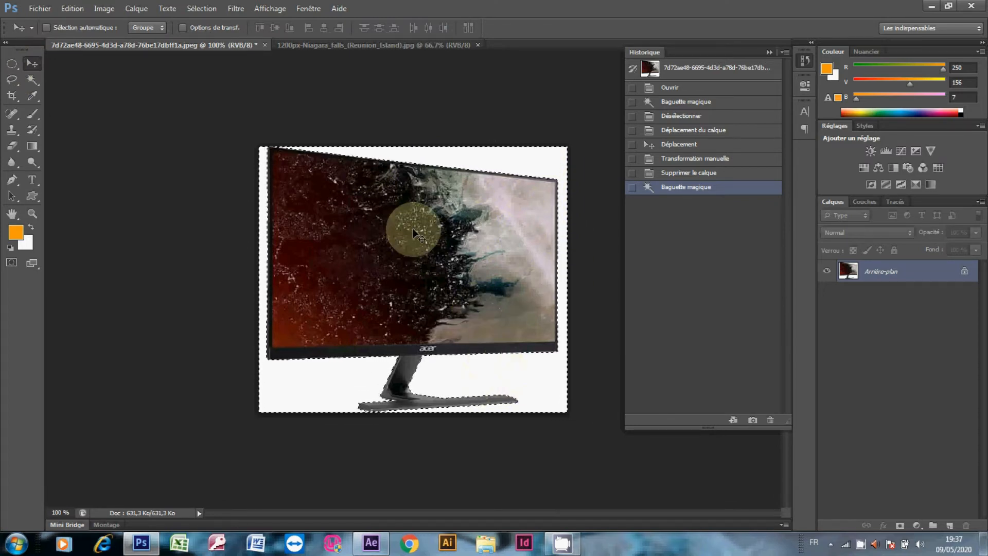
click(200, 8)
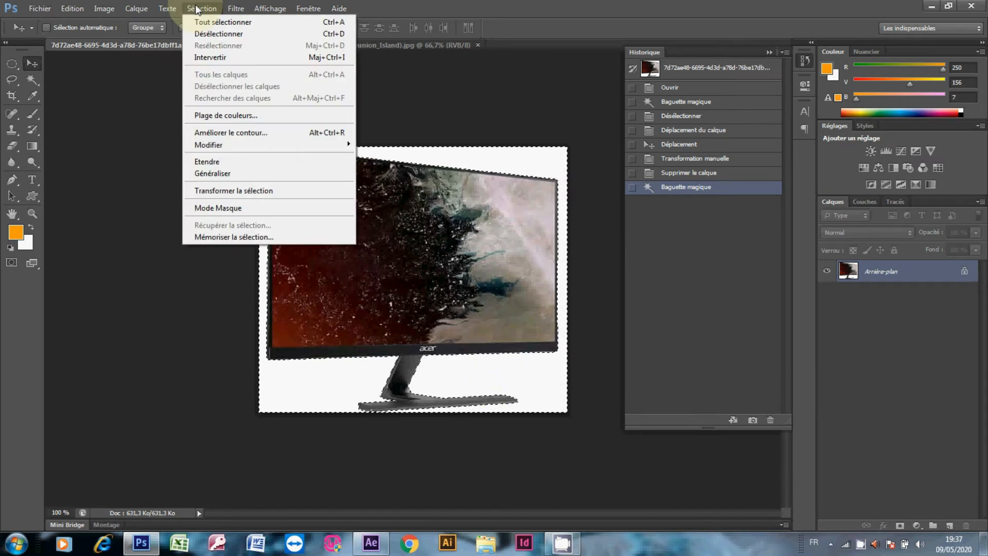
click(217, 58)
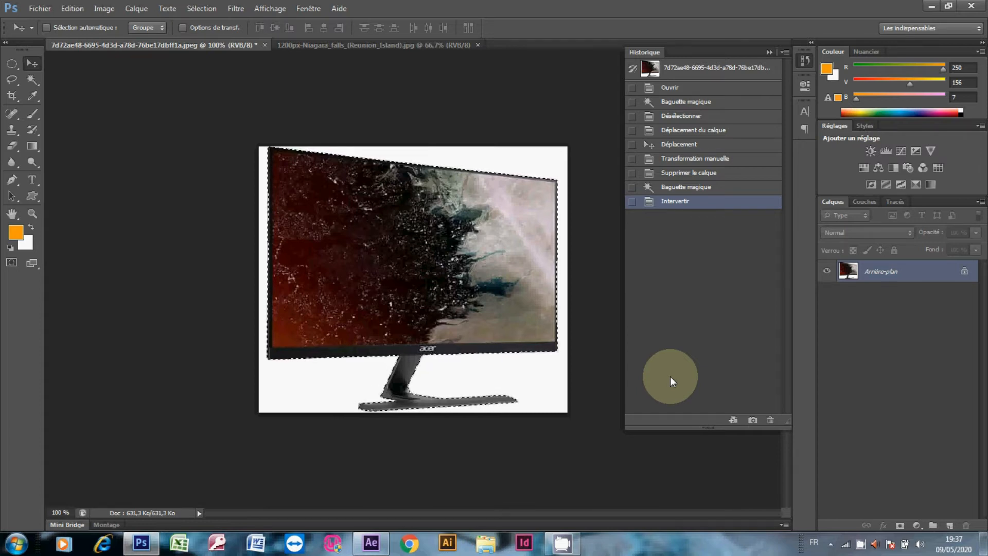
key(ctrl+j)
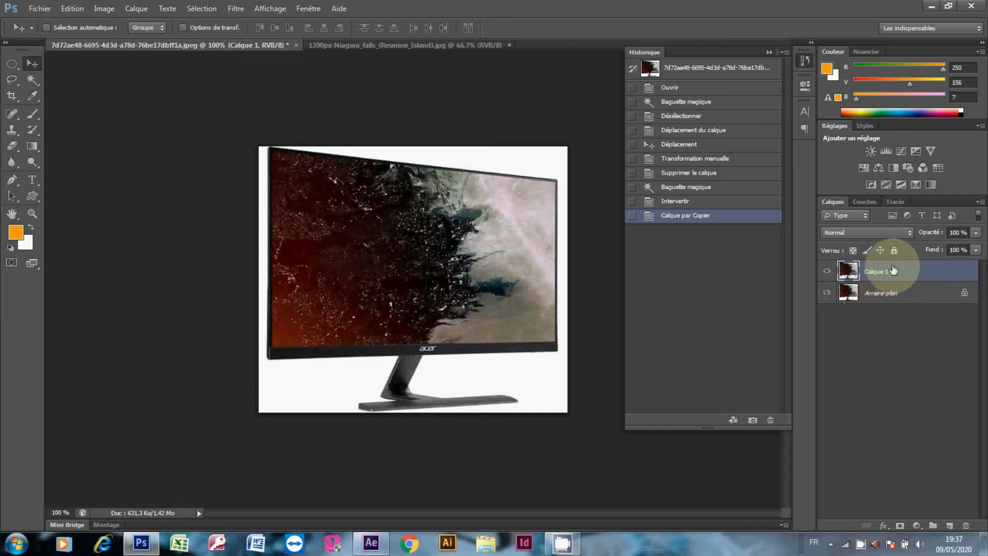
- Toggle the Arrière-plan layer's visibility to check the cut-out, and delete that layer
click(827, 294)
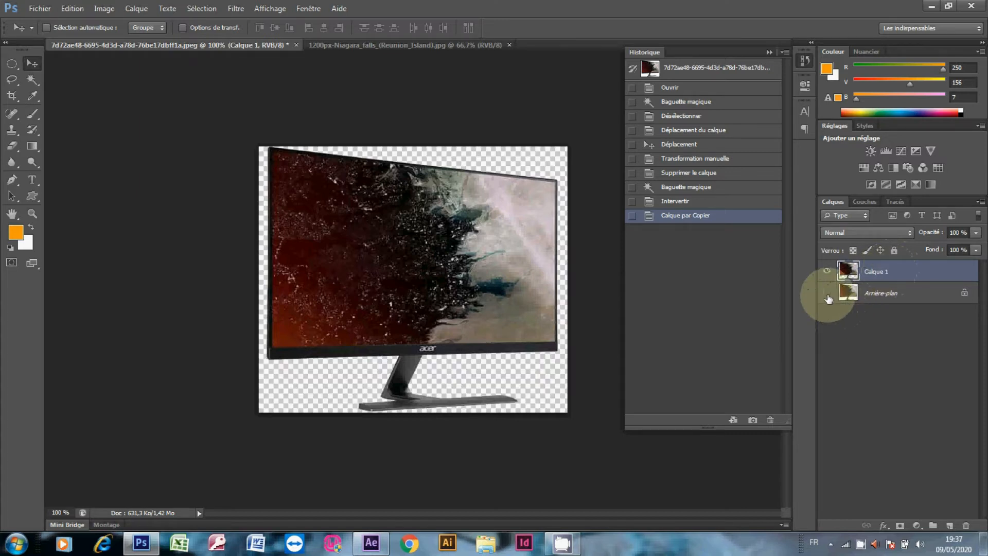
click(875, 294)
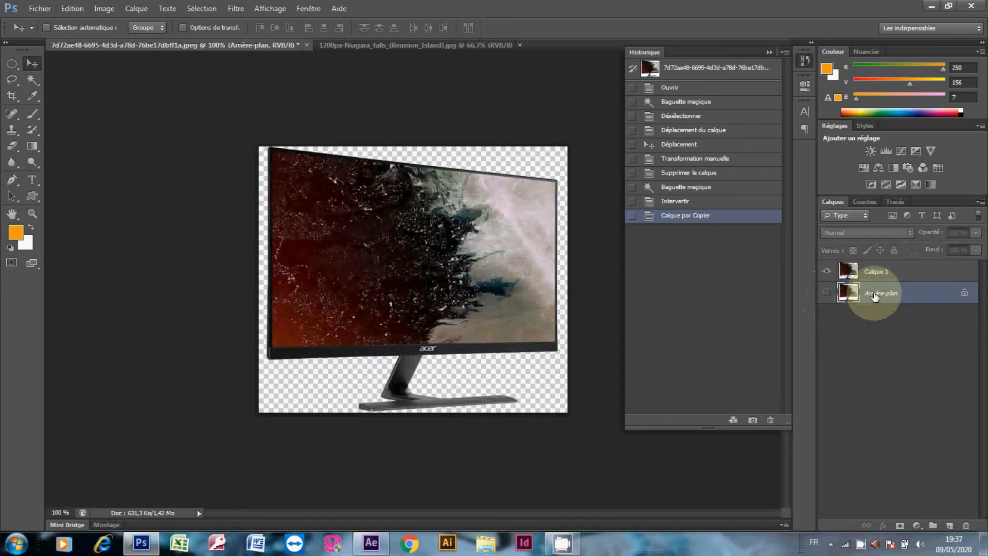
click(827, 293)
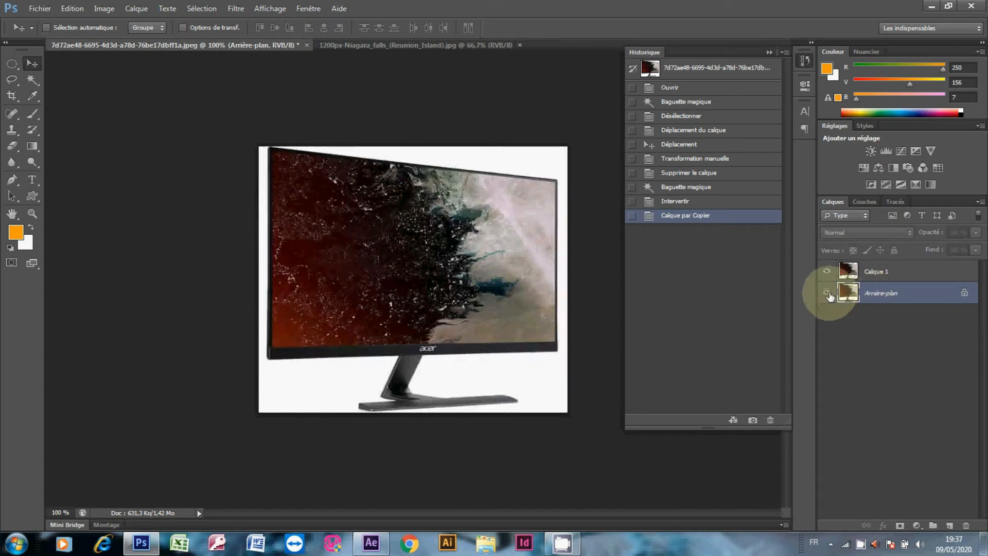
click(828, 295)
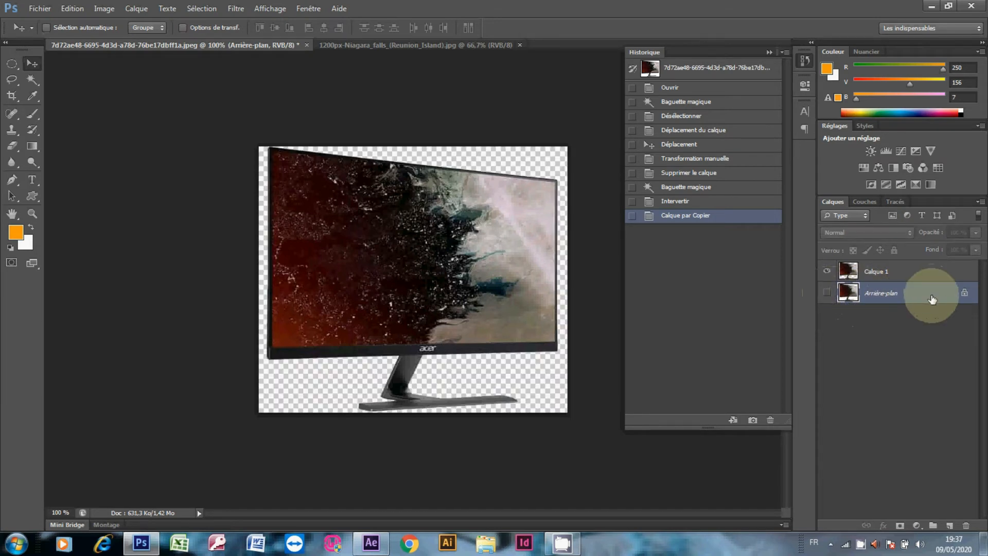
drag(932, 299, 971, 527)
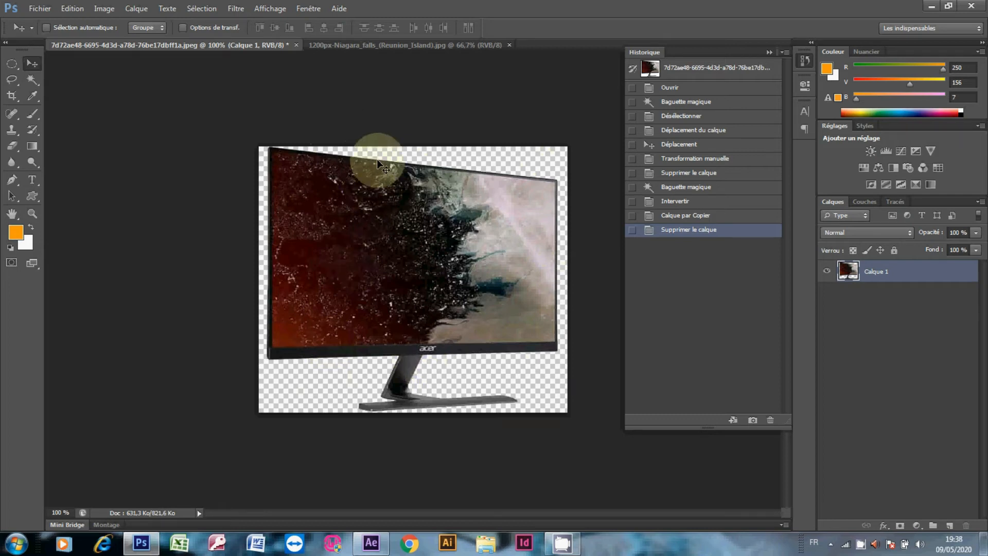
- Float the Niagara falls image, copy it into the monitor document as a new layer, and close the source image
click(367, 45)
click(258, 45)
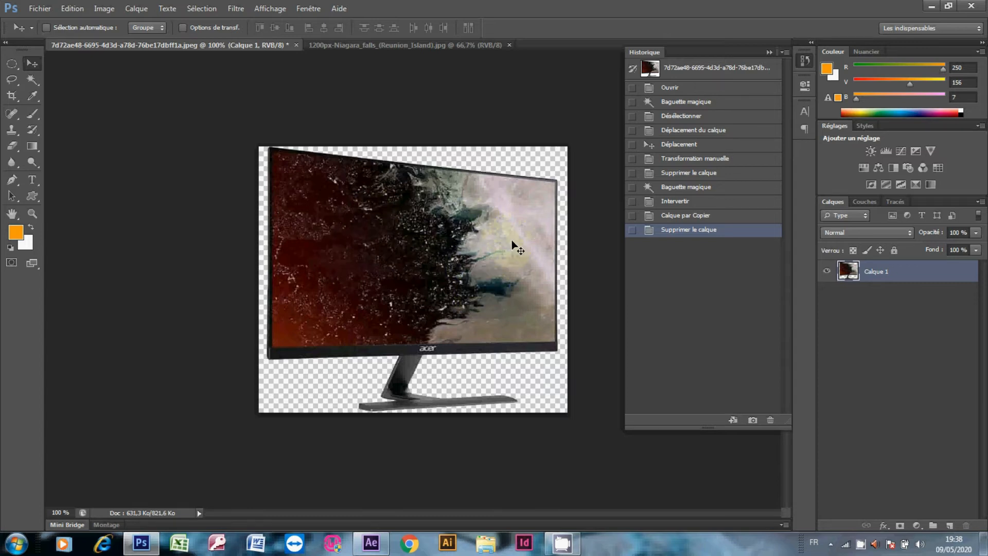
click(342, 45)
drag(342, 45, 208, 177)
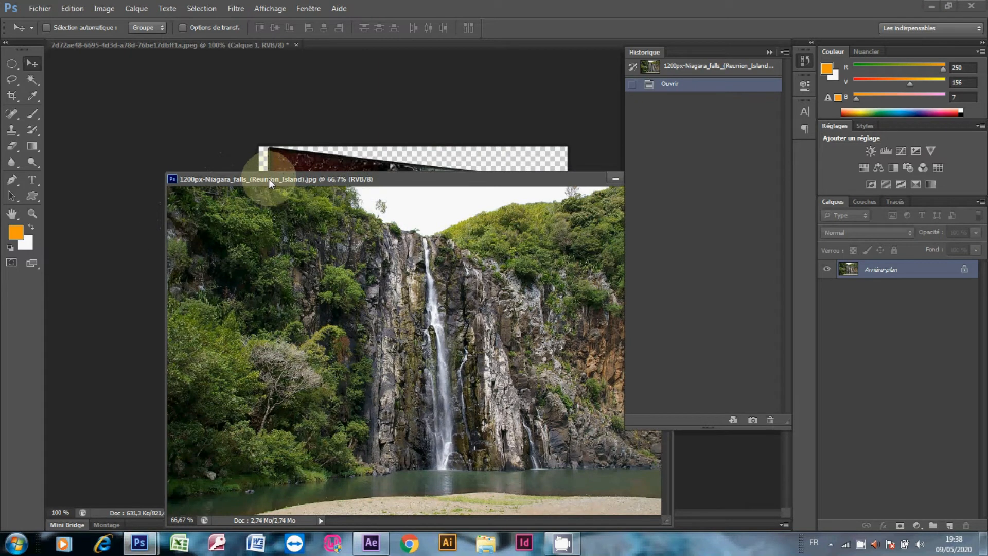
drag(268, 178, 249, 261)
drag(329, 375, 205, 278)
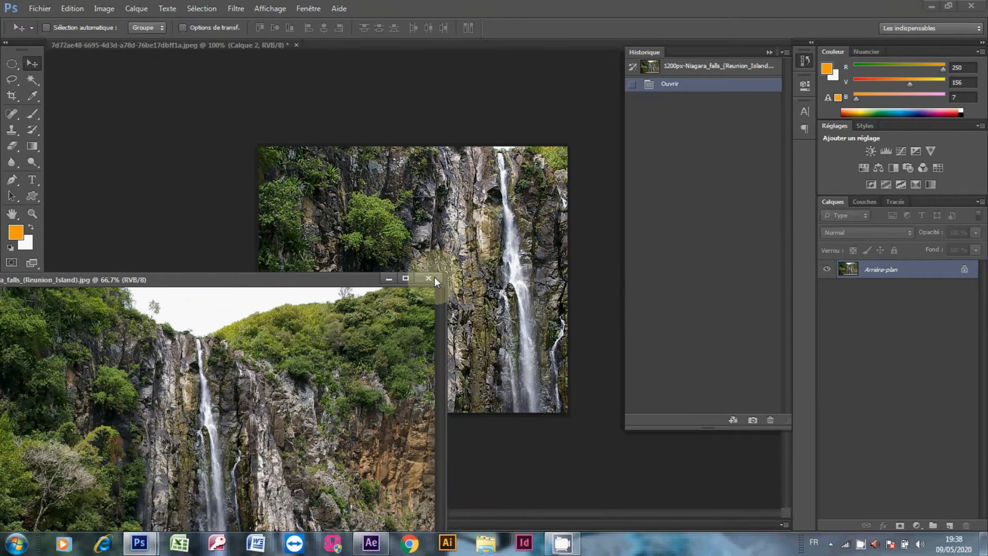
click(434, 277)
- Scale the waterfall layer down to about 43% with Free Transform and place it over the monitor
drag(454, 270, 538, 340)
drag(409, 244, 471, 261)
key(ctrl+t)
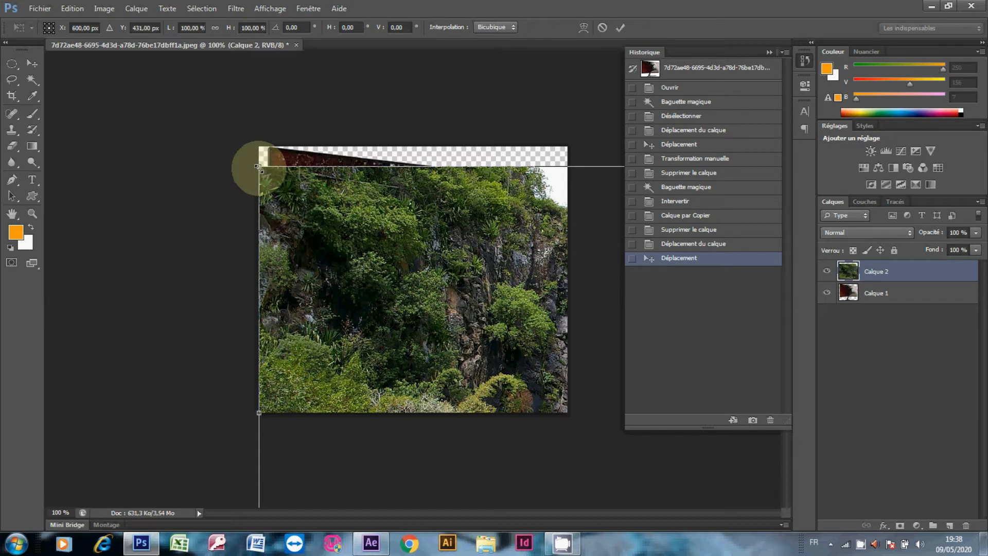
drag(259, 167, 404, 381)
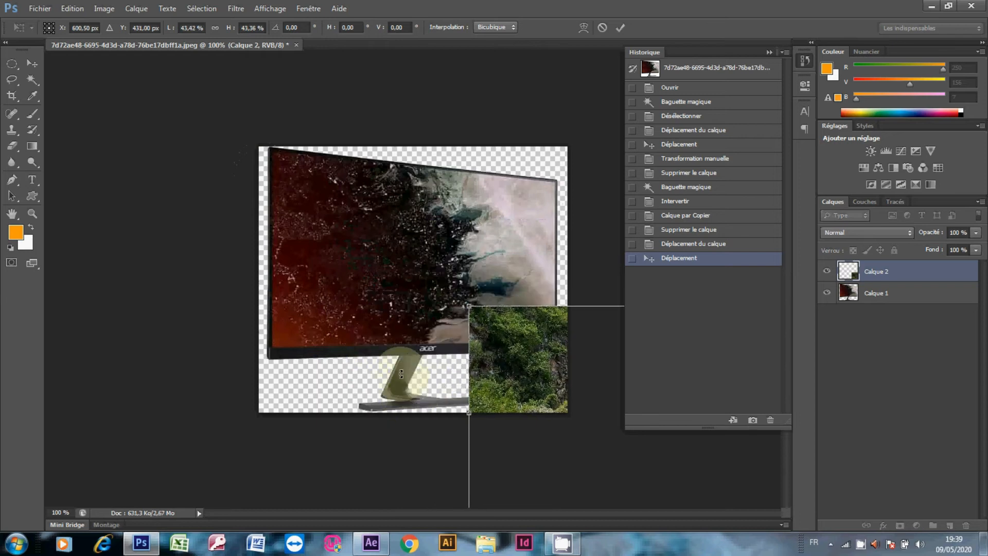
drag(515, 343, 319, 187)
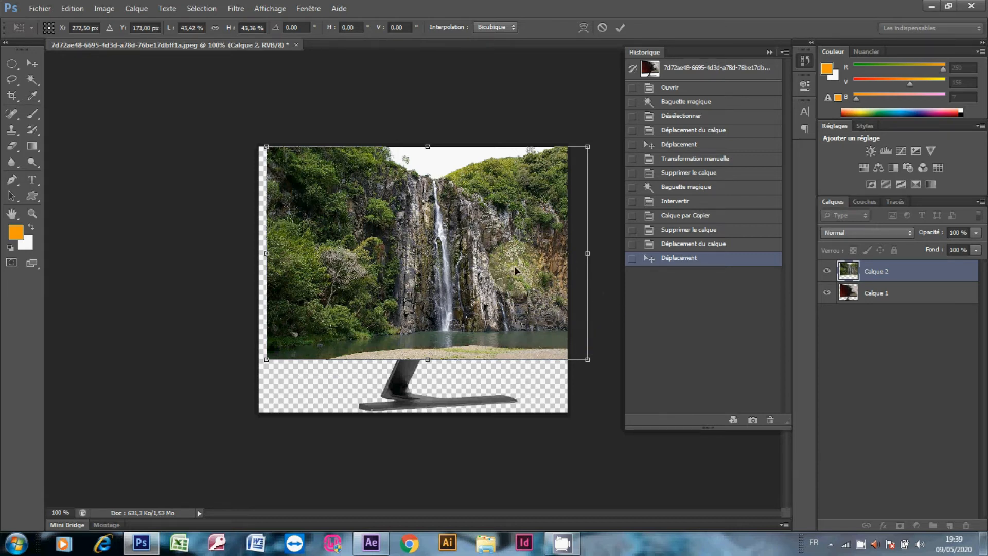
- Distort the waterfall layer so its two right corners meet the right corners of the monitor's screen
right_click(510, 228)
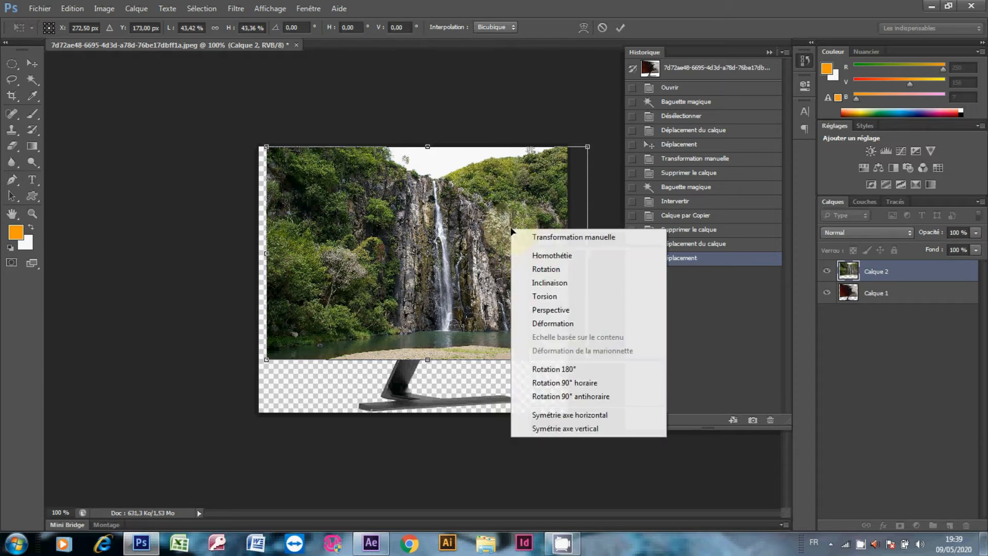
click(565, 289)
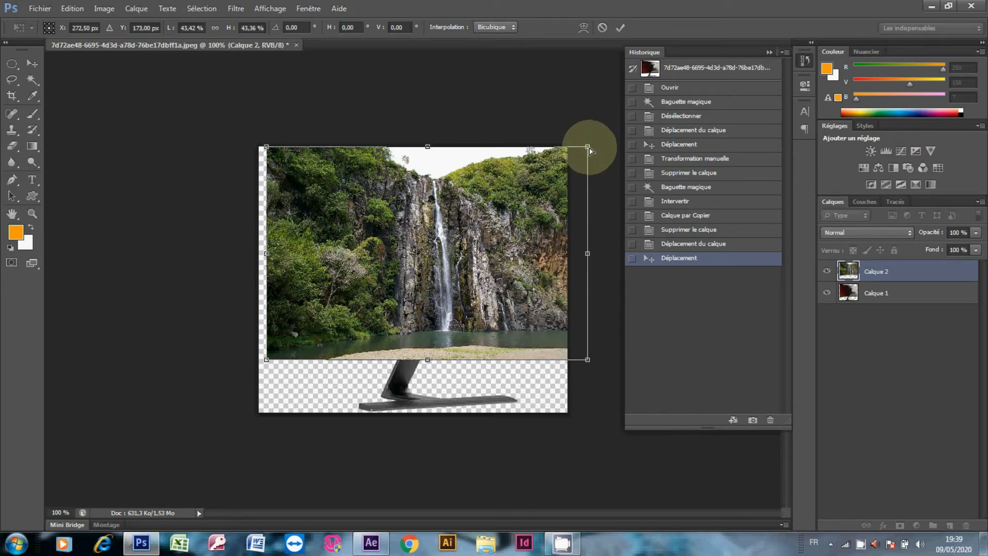
drag(589, 148, 556, 197)
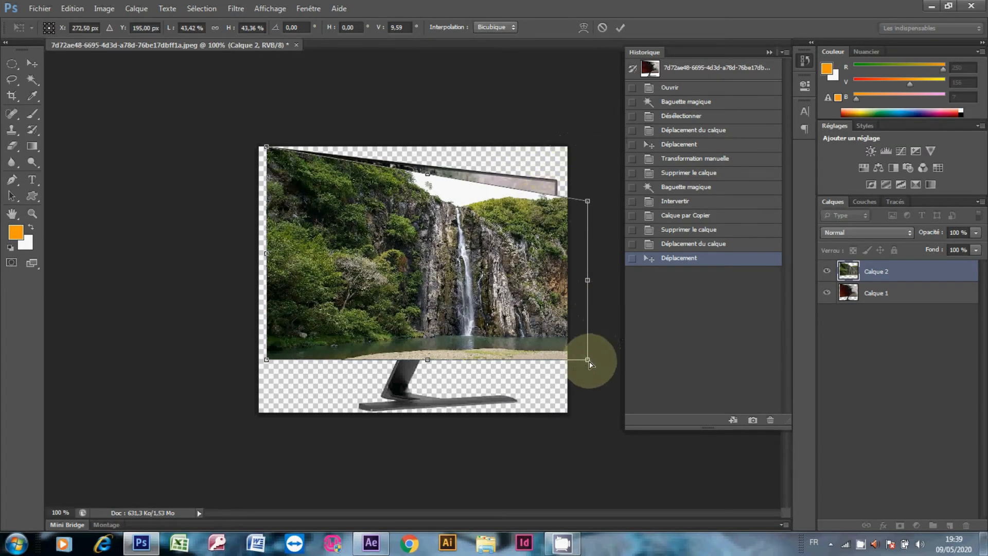
drag(587, 360, 554, 340)
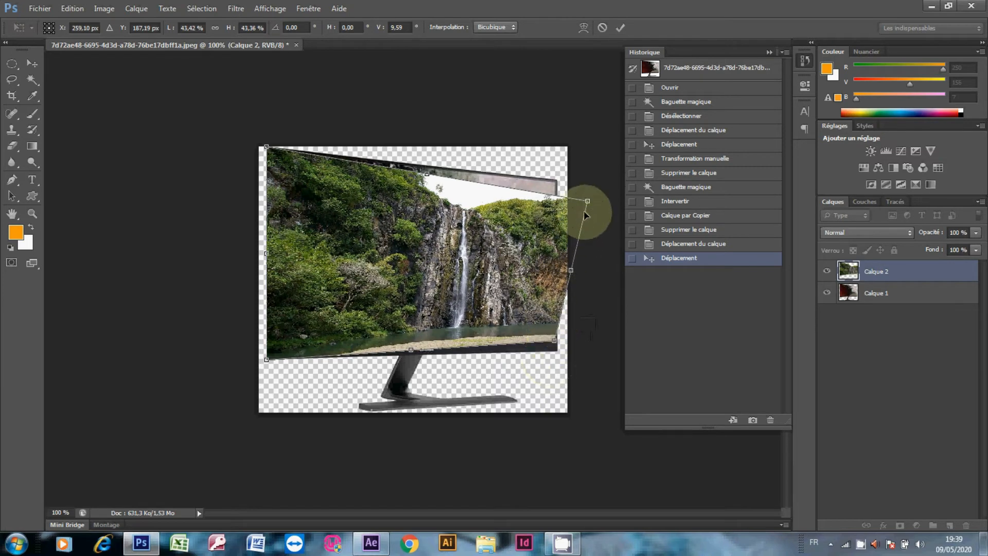
drag(590, 202, 582, 168)
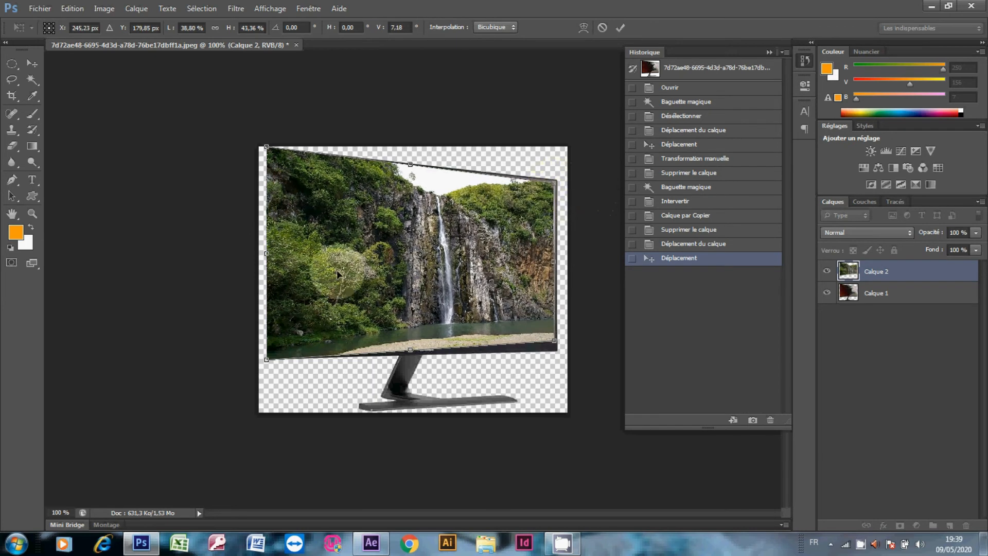
- Fit the waterfall's left corners to the inner edge of the monitor frame, fine-tune the upper right corner, and apply the transformation
drag(266, 359, 273, 351)
drag(265, 147, 279, 149)
drag(276, 346, 277, 351)
drag(280, 154, 277, 154)
drag(287, 341, 272, 347)
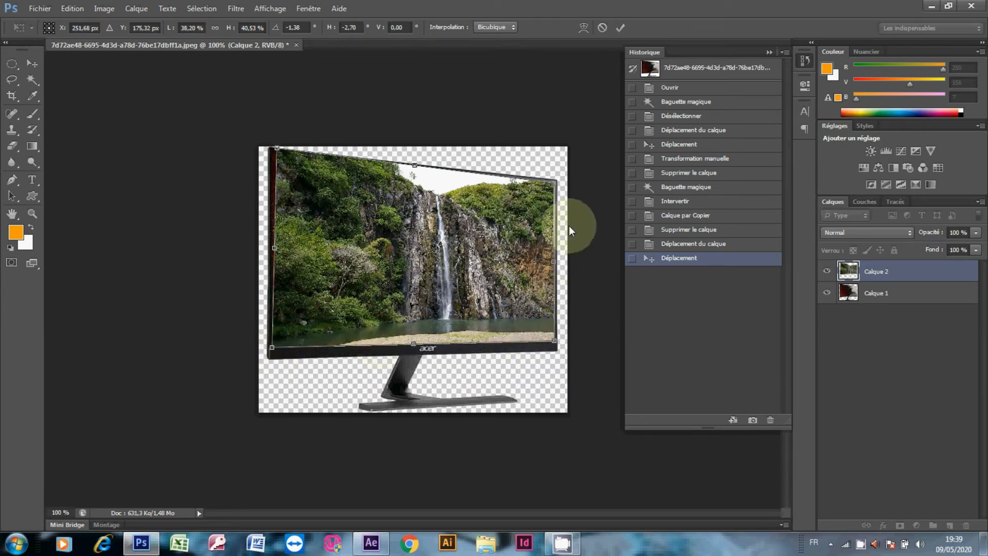
drag(277, 148, 275, 156)
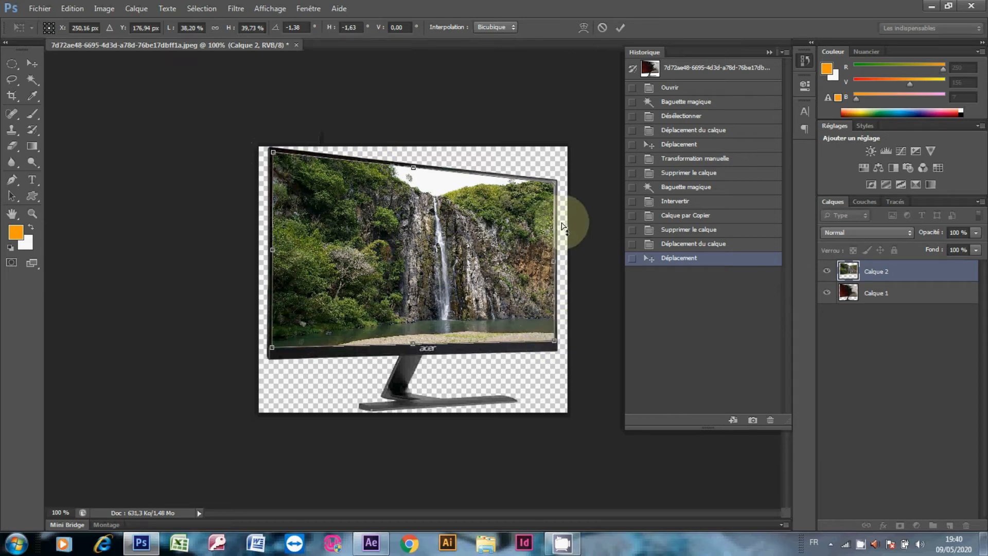
drag(552, 188, 554, 189)
key(Return)
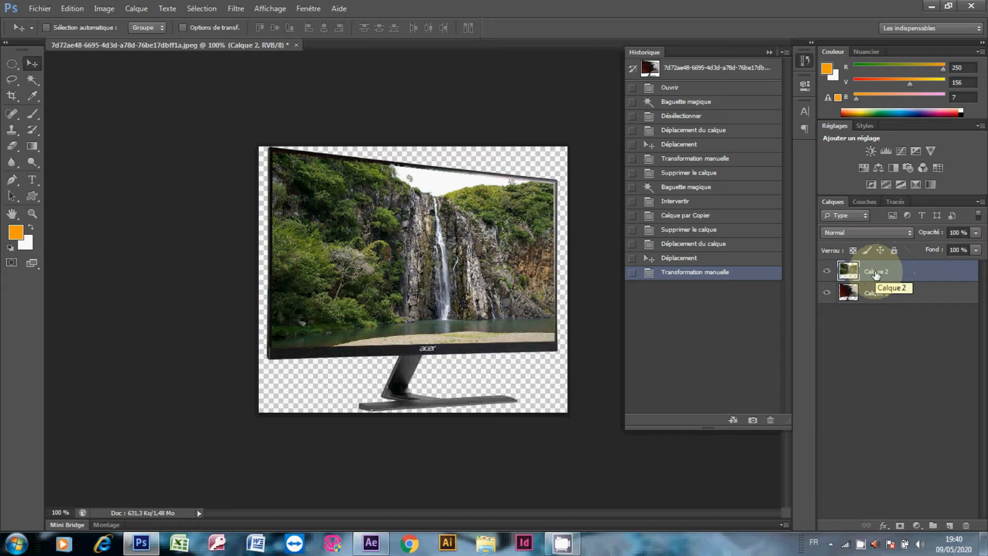
- Hide the waterfall layer Calque 2 so that only the monitor is displayed
right_click(414, 268)
click(437, 272)
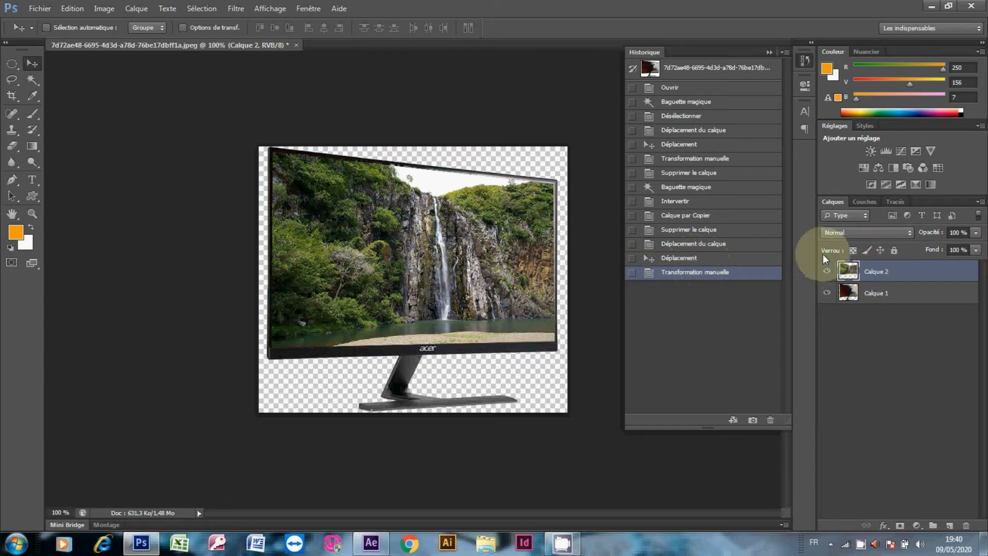
click(826, 273)
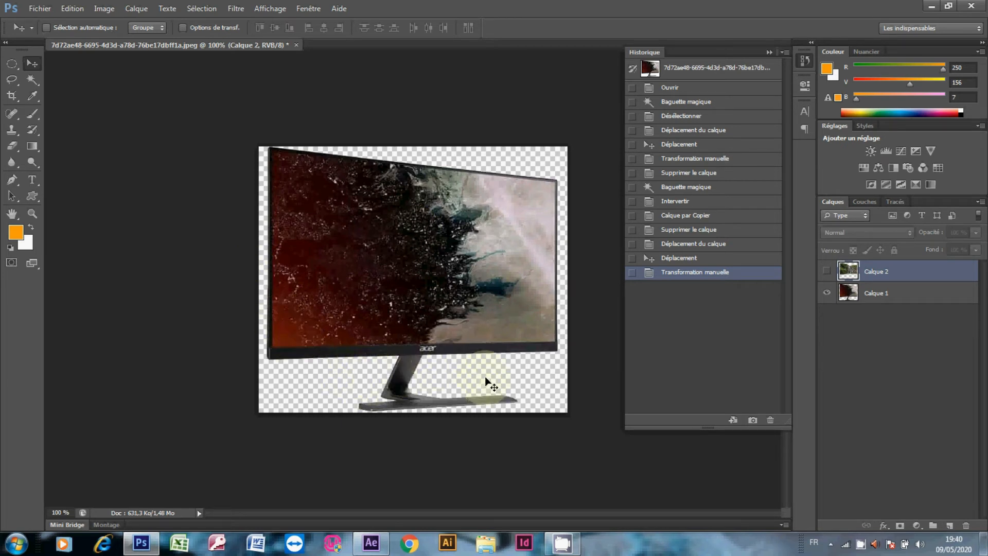
- Start saving the document under a new name in the keylight folder
click(44, 10)
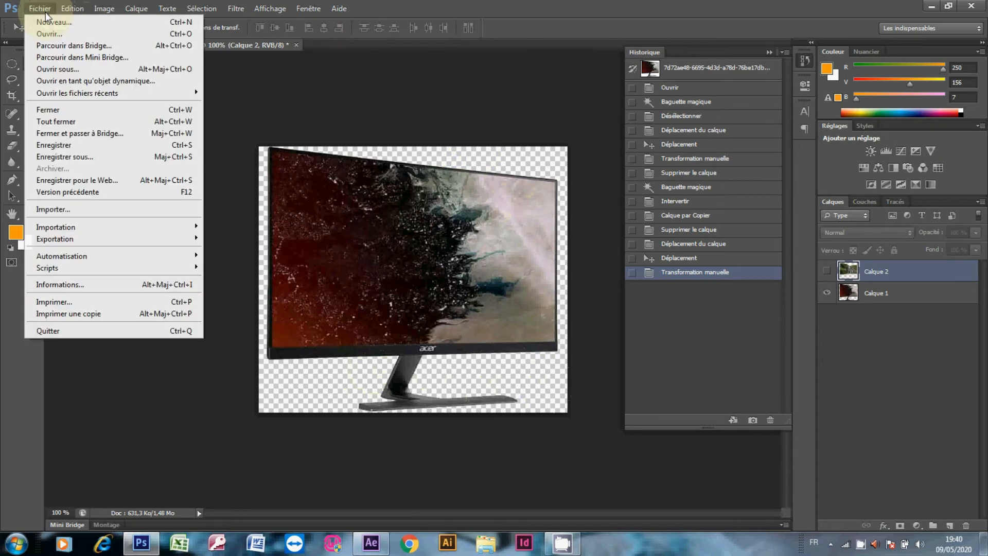
click(77, 157)
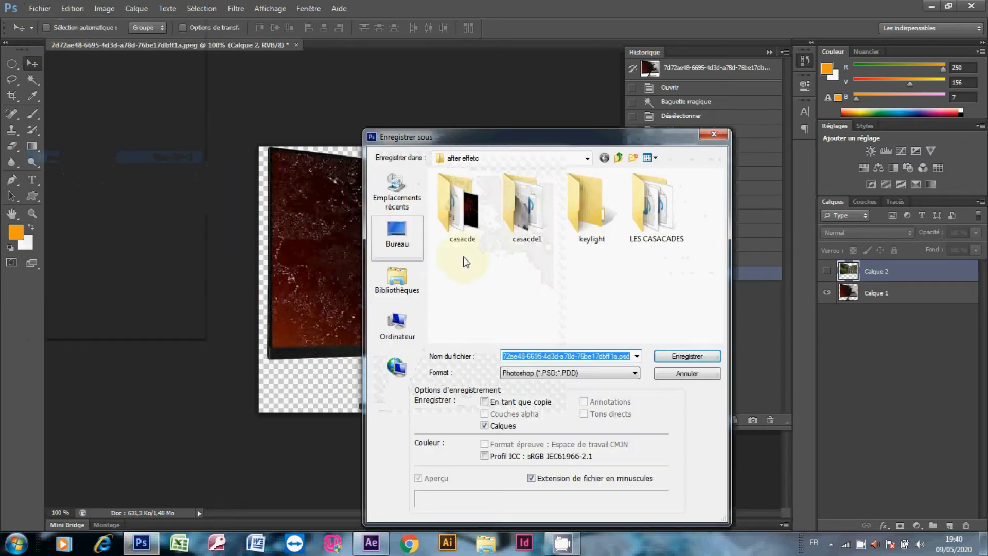
double_click(587, 220)
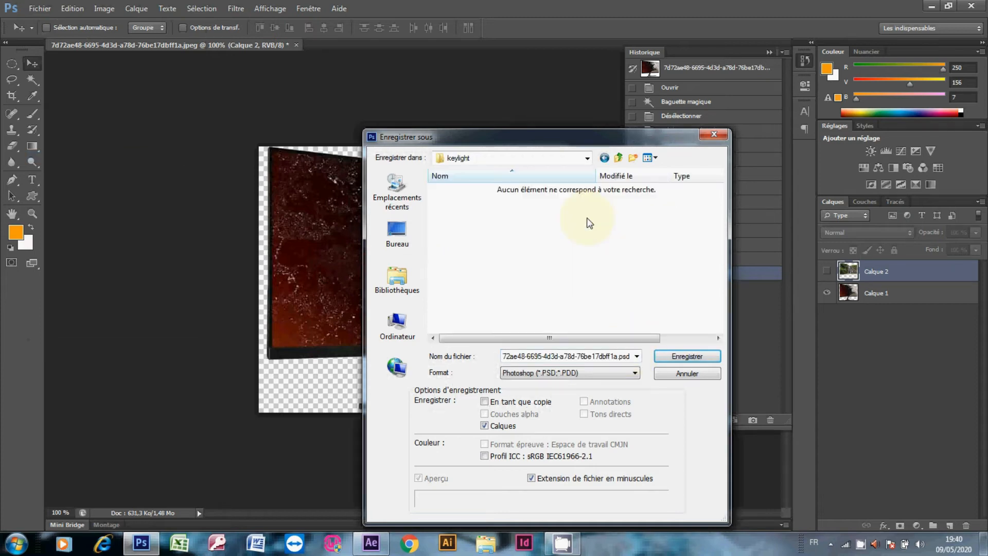
- Replace the suggested file name with ecran in the save dialog
double_click(623, 357)
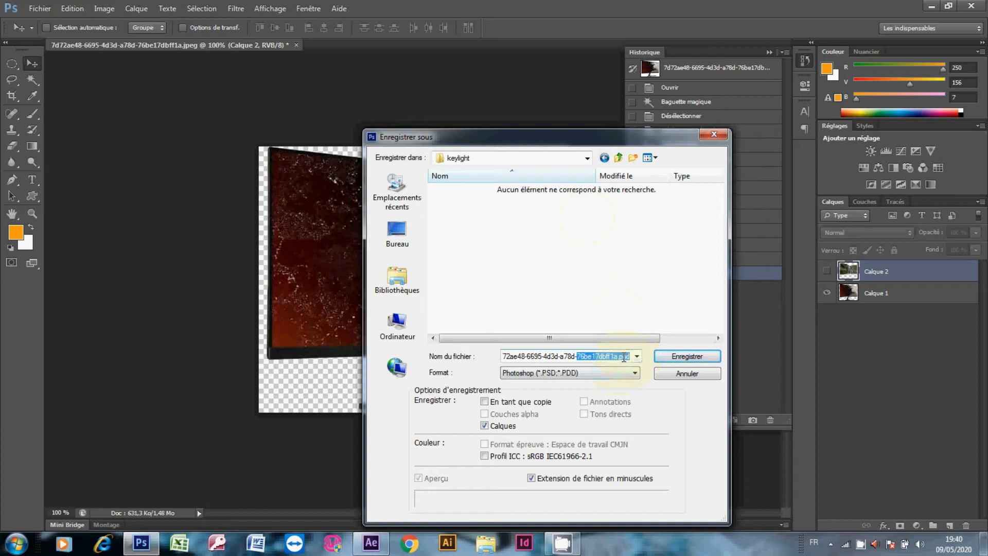
key(BackSpace)
key(BackSpace)
key(BackSpace)
key(BackSpace)
key(BackSpace)
key(BackSpace)
key(BackSpace)
key(BackSpace)
key(BackSpace)
key(BackSpace)
key(BackSpace)
key(BackSpace)
key(BackSpace)
key(BackSpace)
key(BackSpace)
key(BackSpace)
key(BackSpace)
key(BackSpace)
key(BackSpace)
key(BackSpace)
key(BackSpace)
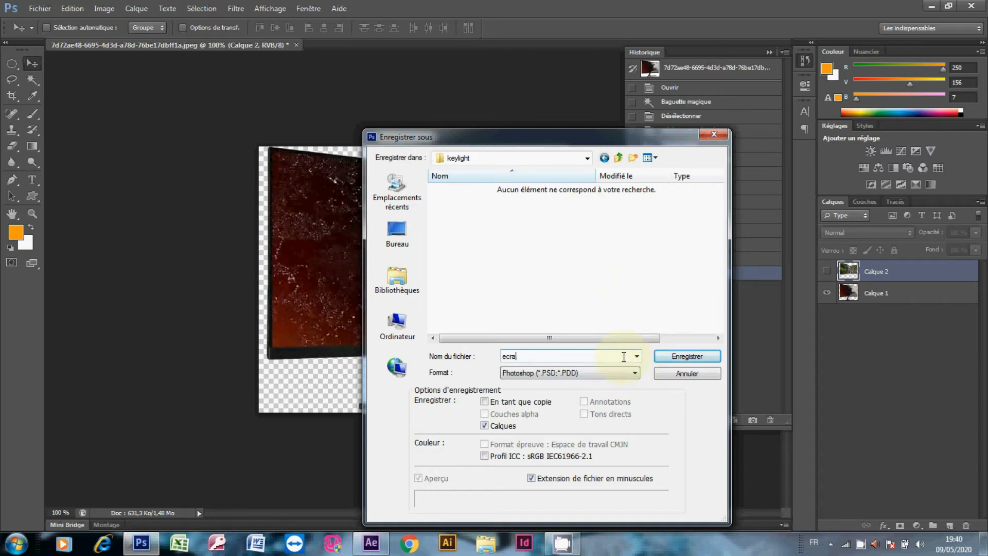
- Set the file format to PNG and save the monitor image in the keylight folder
click(634, 372)
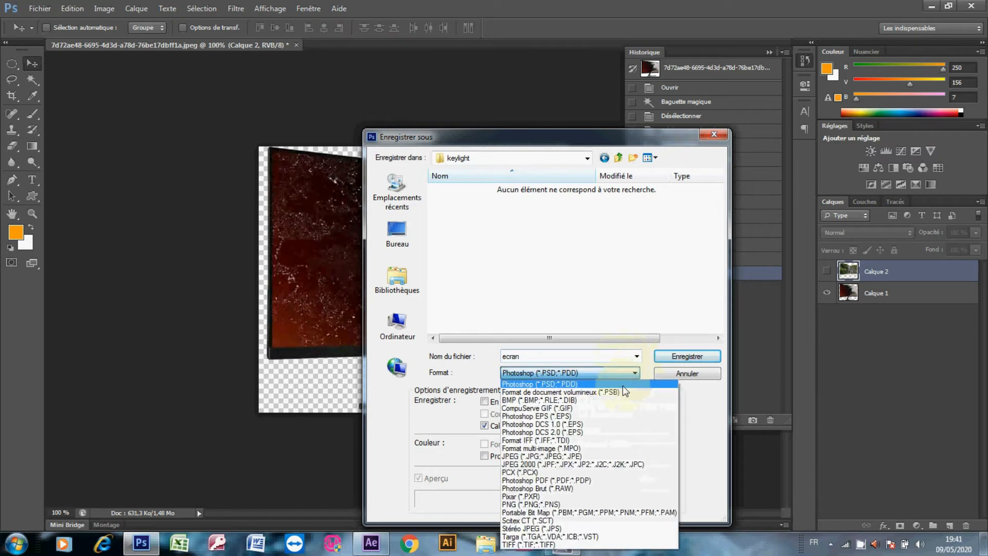
click(573, 504)
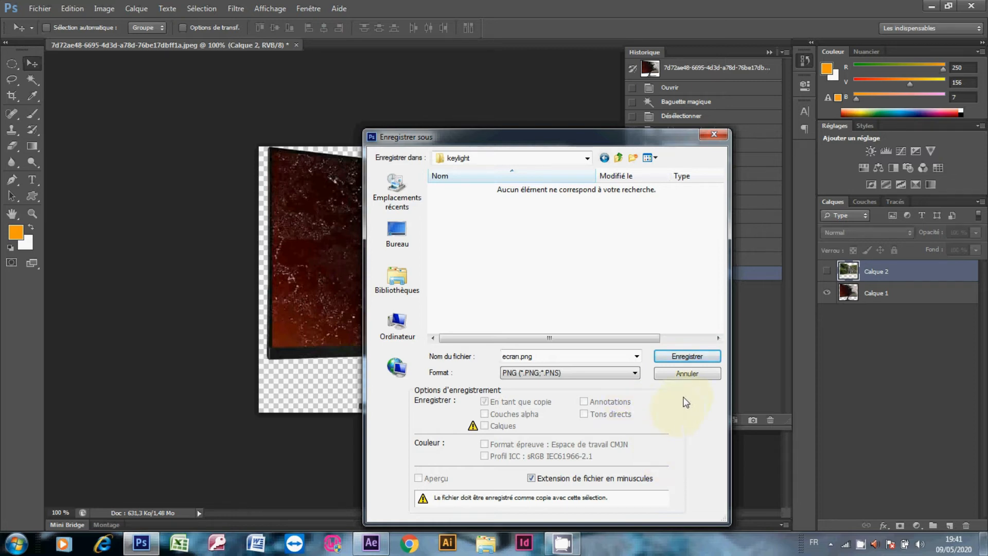
click(686, 358)
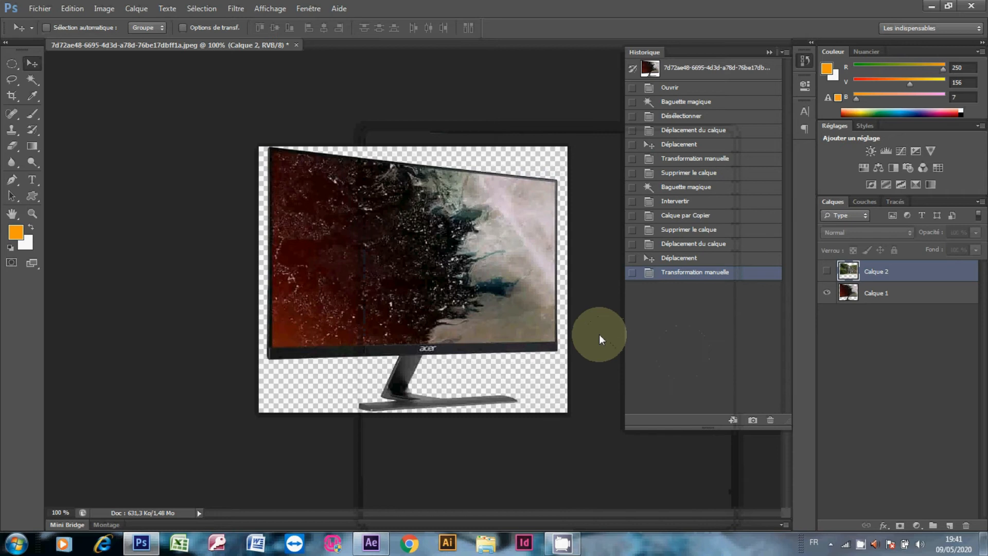
click(536, 172)
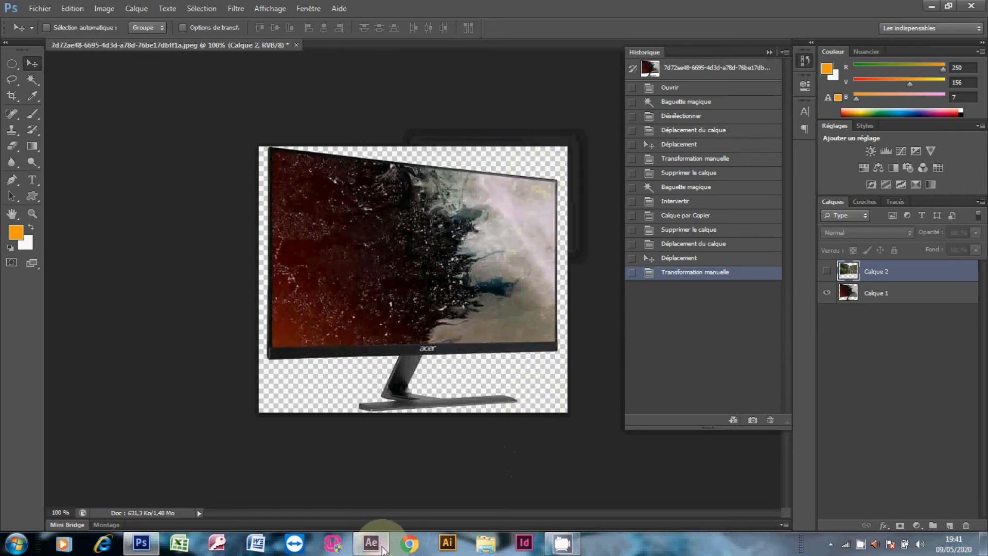
- Switch to After Effects and create a 1920 x 1080 composition with the HDTV 1080 29,97 preset
click(382, 547)
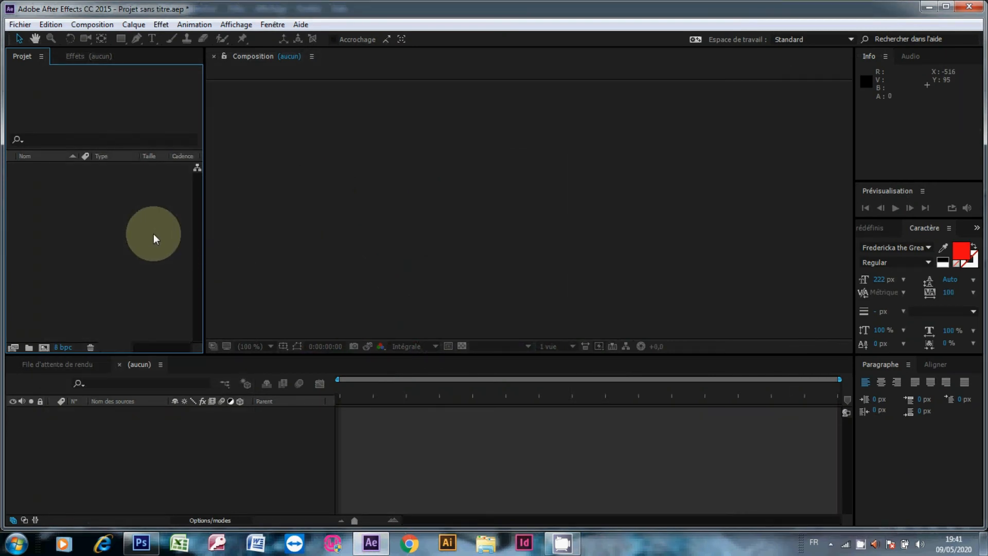
key(ctrl+n)
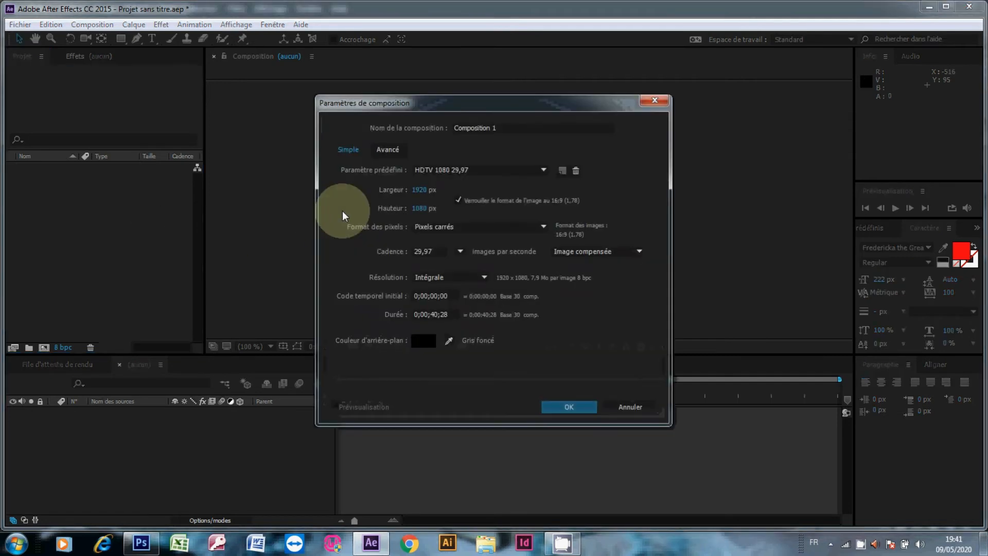
click(554, 403)
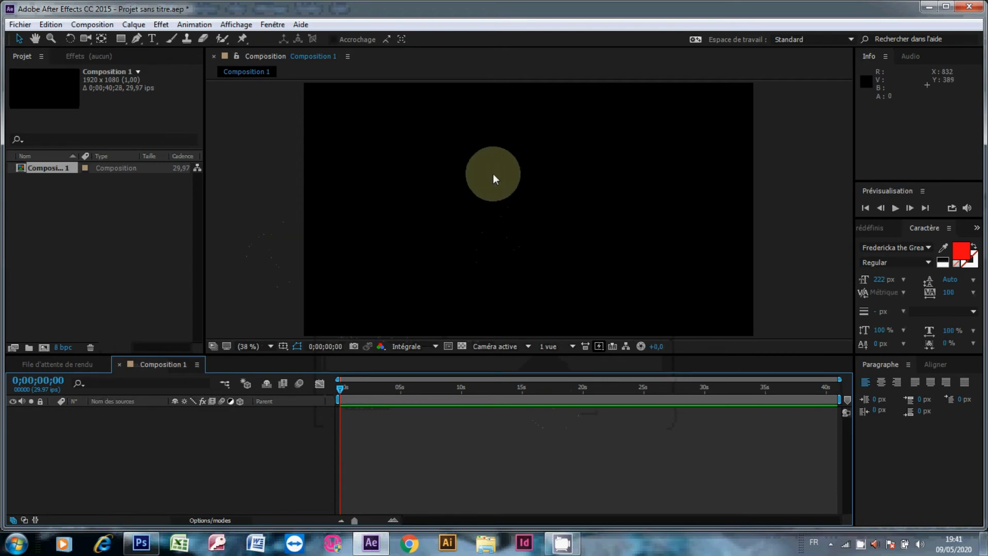
click(66, 237)
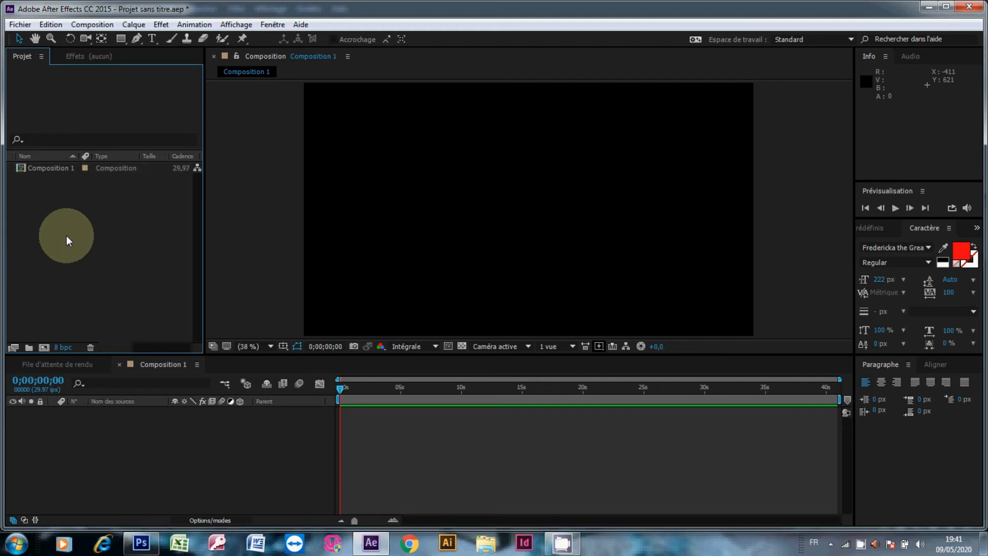
double_click(67, 236)
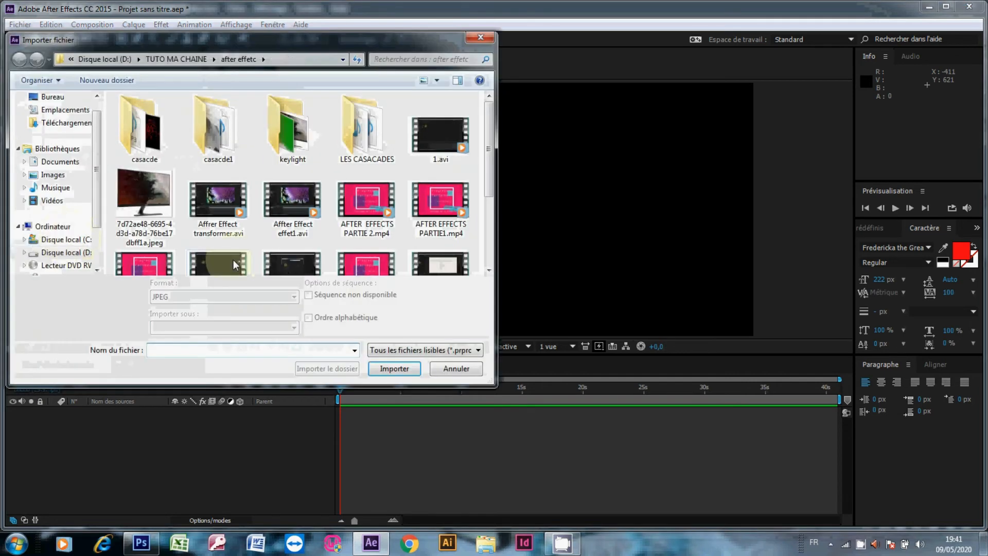
click(449, 368)
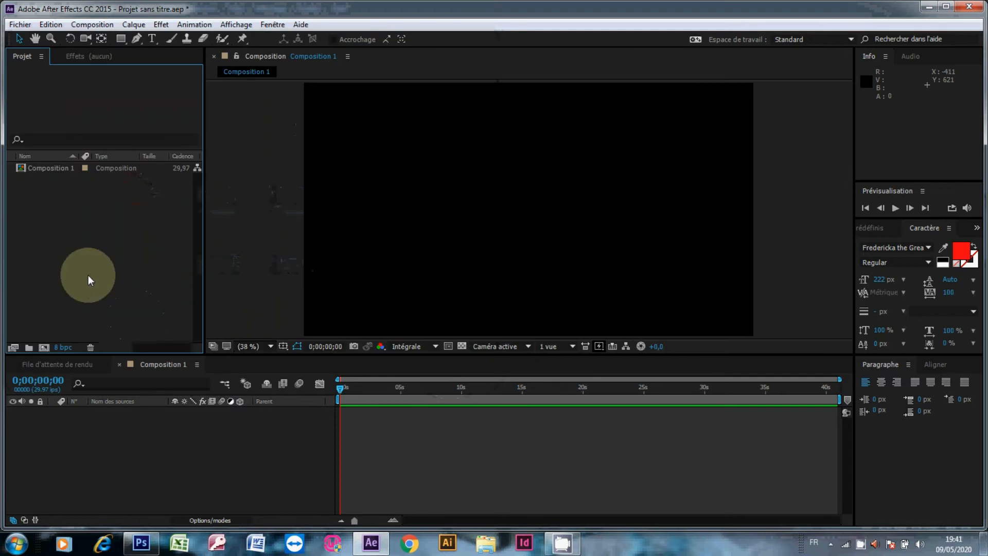
- Import cascade.mp4 and ecran.png from the keylight folder into the project
double_click(92, 263)
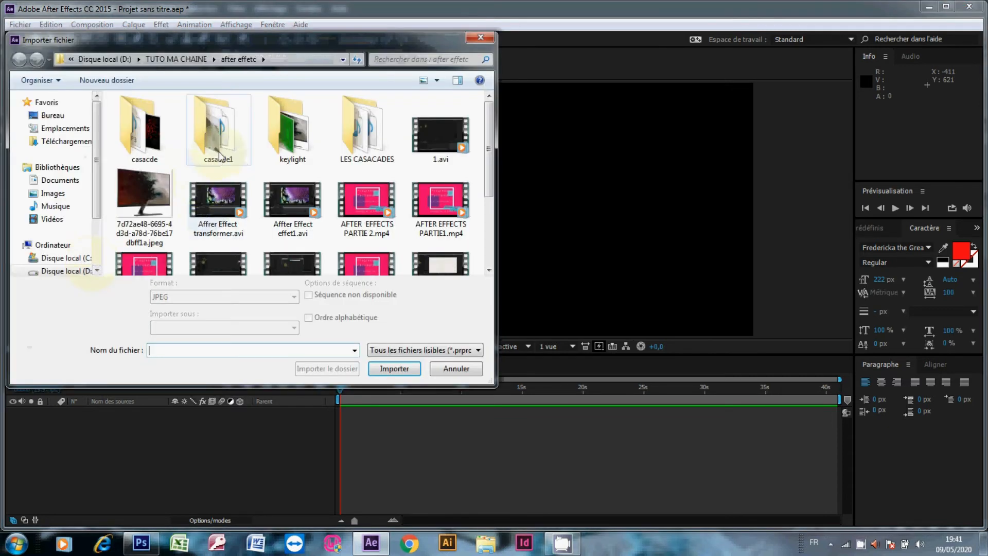
double_click(291, 131)
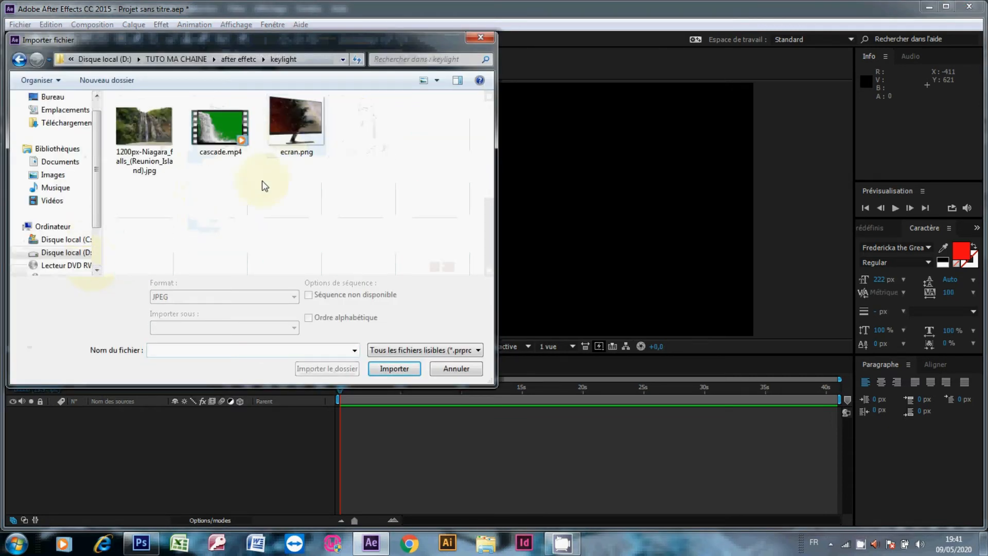
click(161, 146)
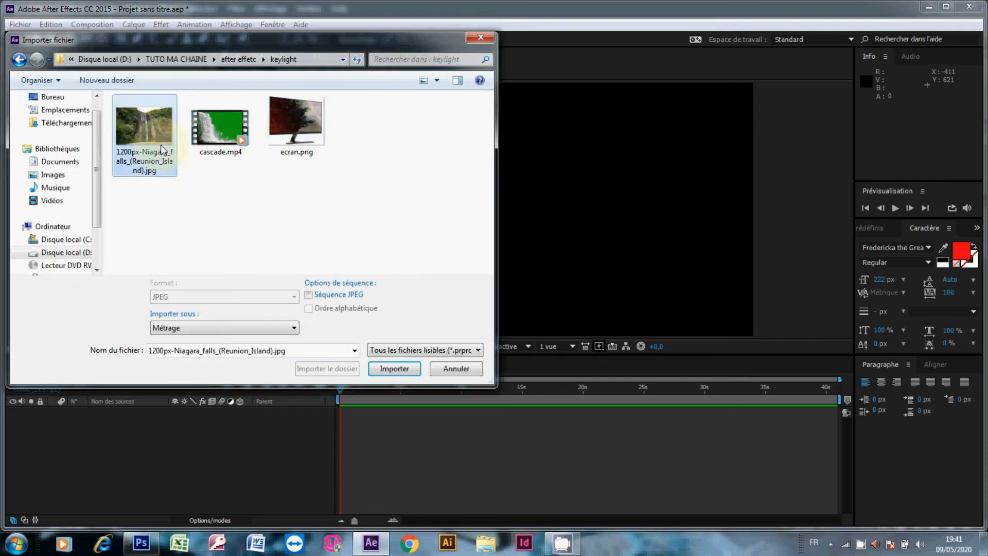
click(295, 123)
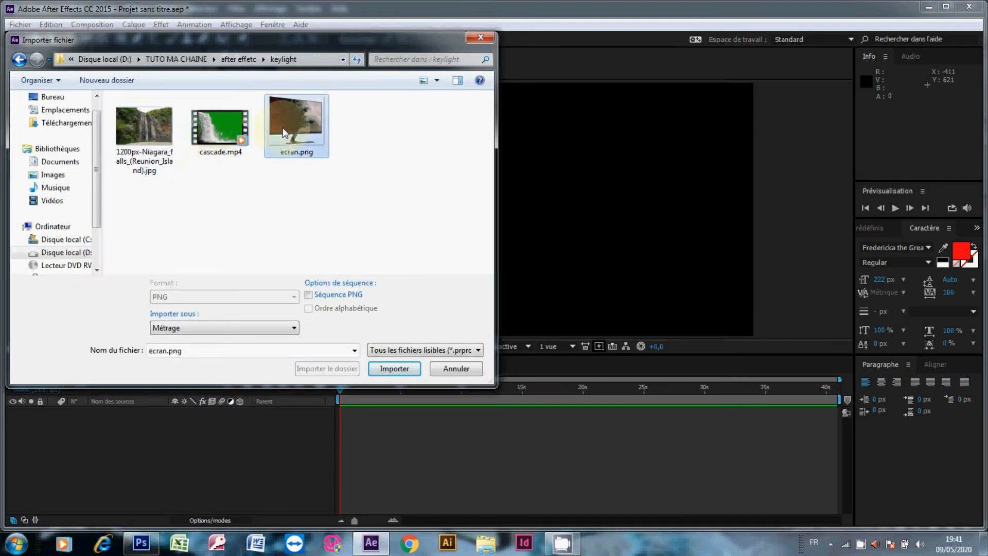
click(230, 129)
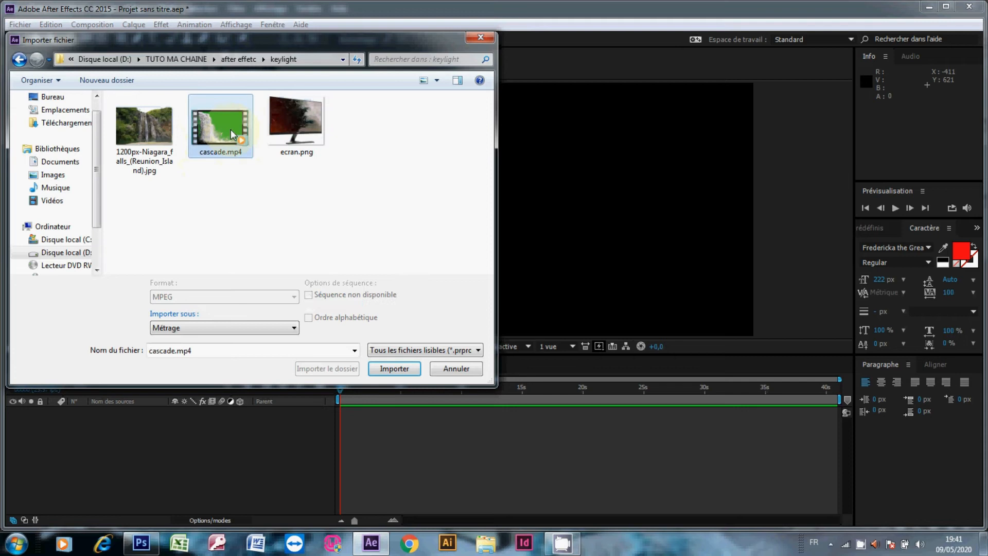
double_click(230, 129)
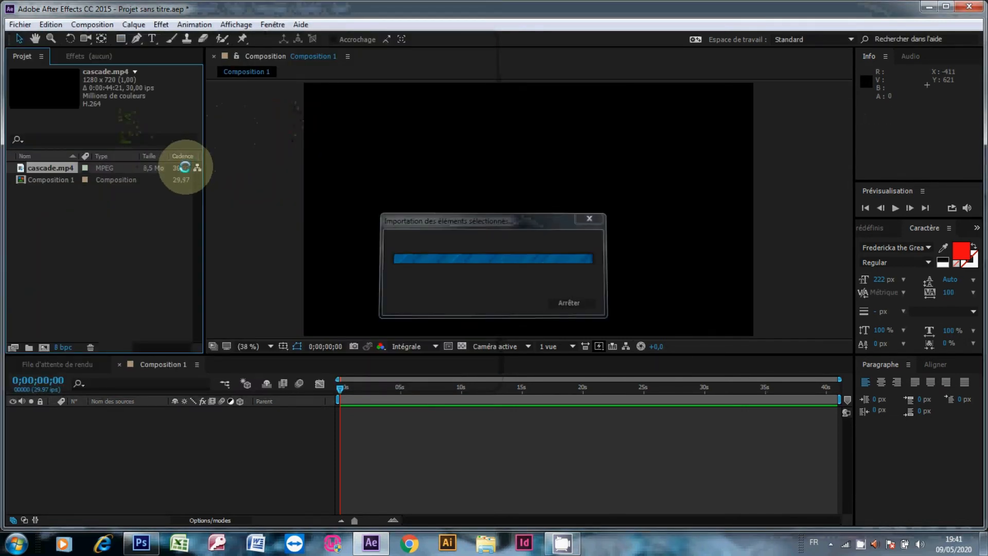
click(141, 222)
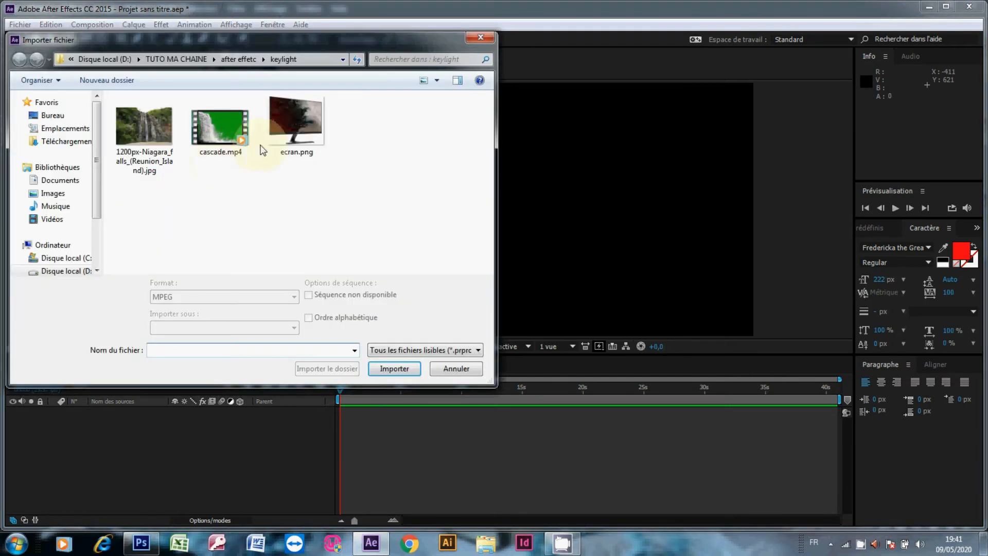
double_click(276, 128)
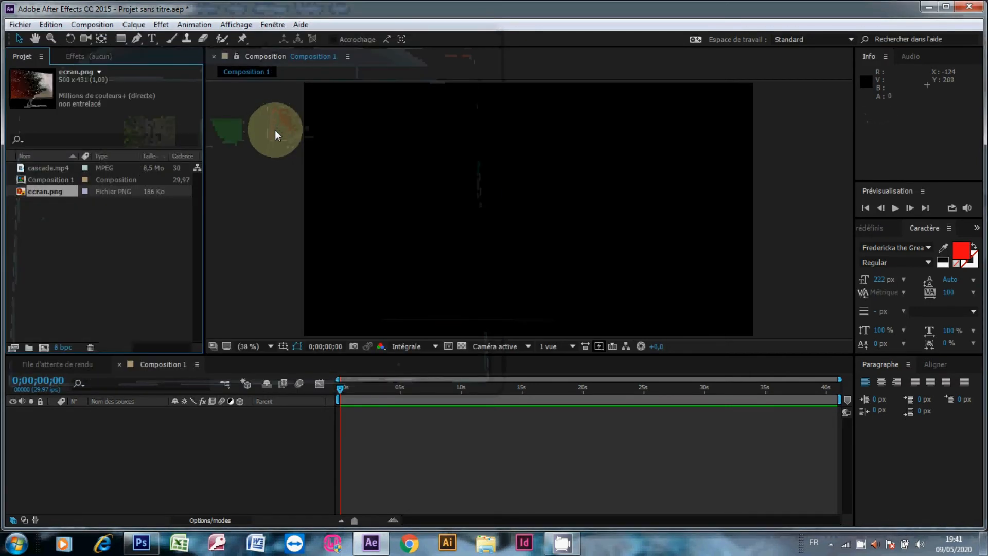
- Import the audio file 0437.mp3 from the casacde folder into the project
click(140, 232)
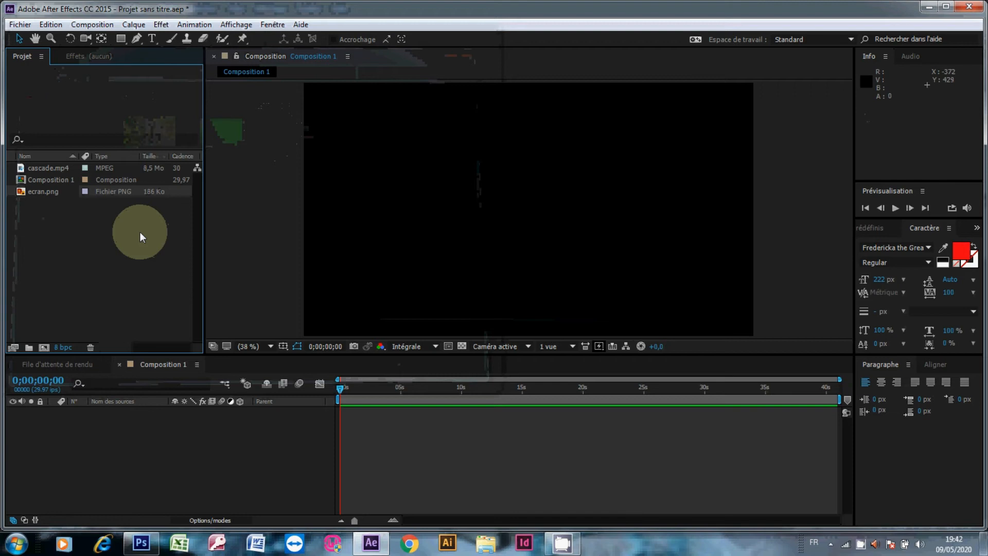
double_click(140, 231)
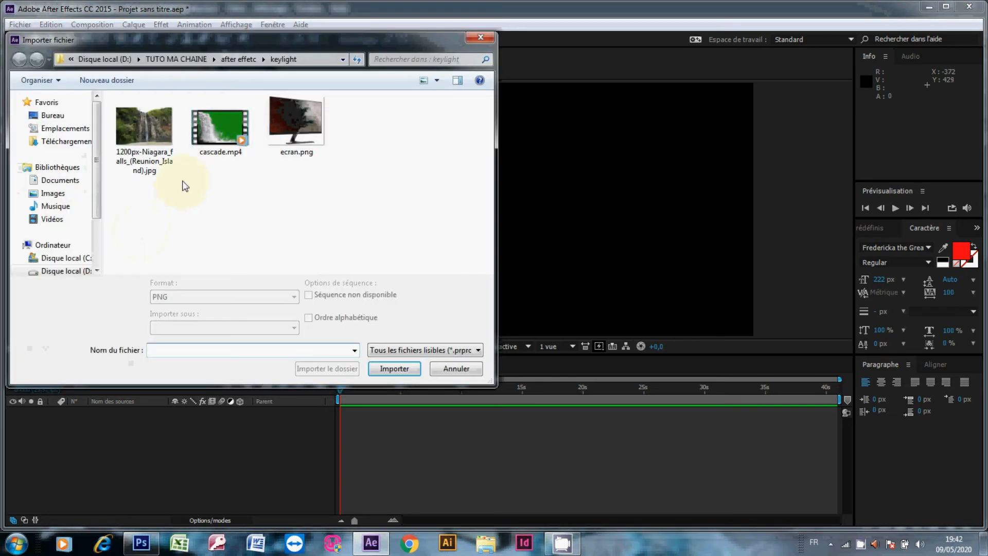
click(234, 59)
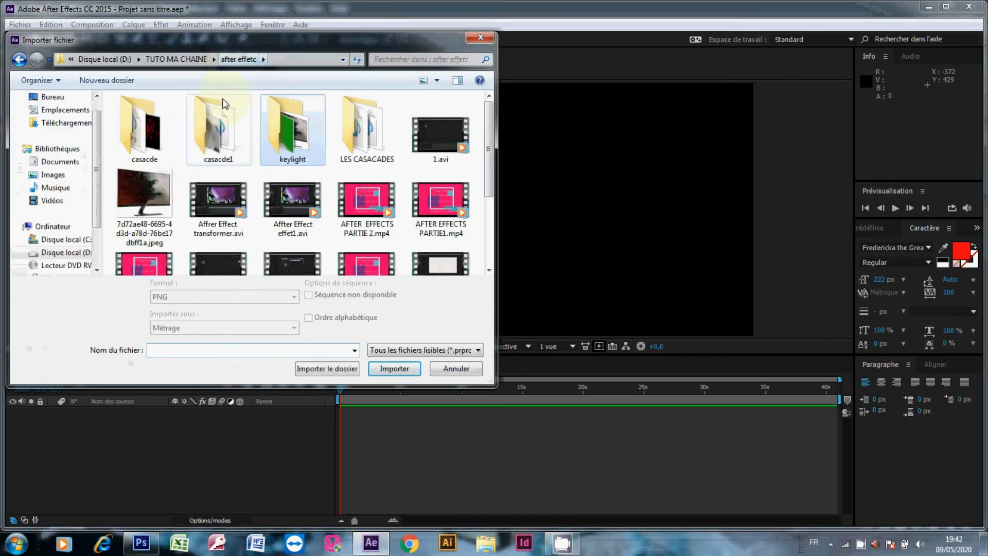
double_click(153, 133)
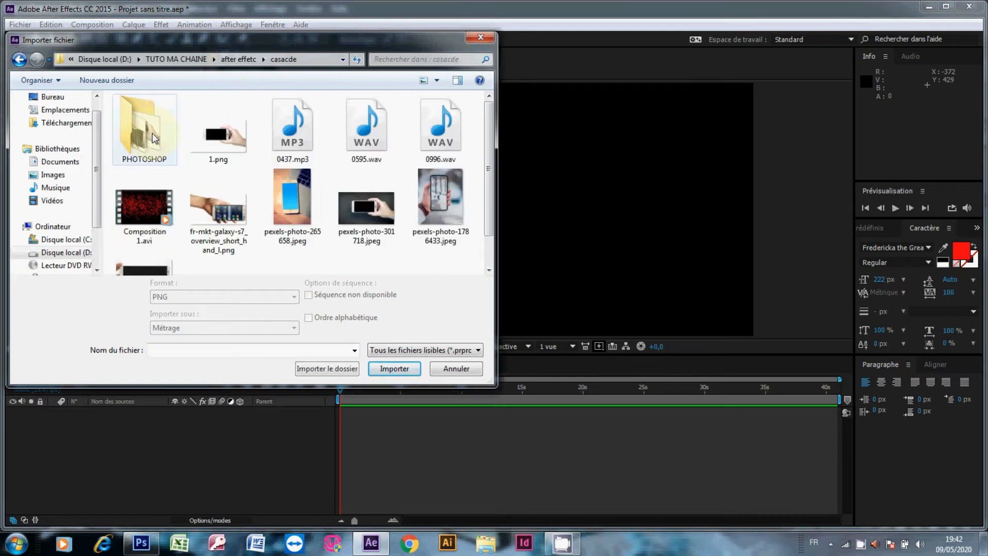
double_click(308, 134)
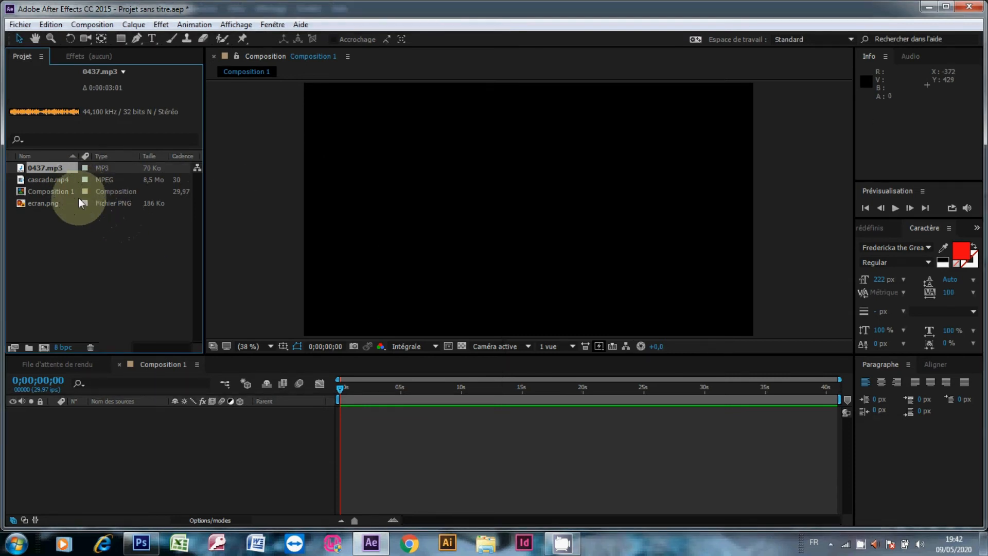
- Place ecran.png in the upper left area of the composition frame and enlarge it to about one and a half times its size
click(60, 206)
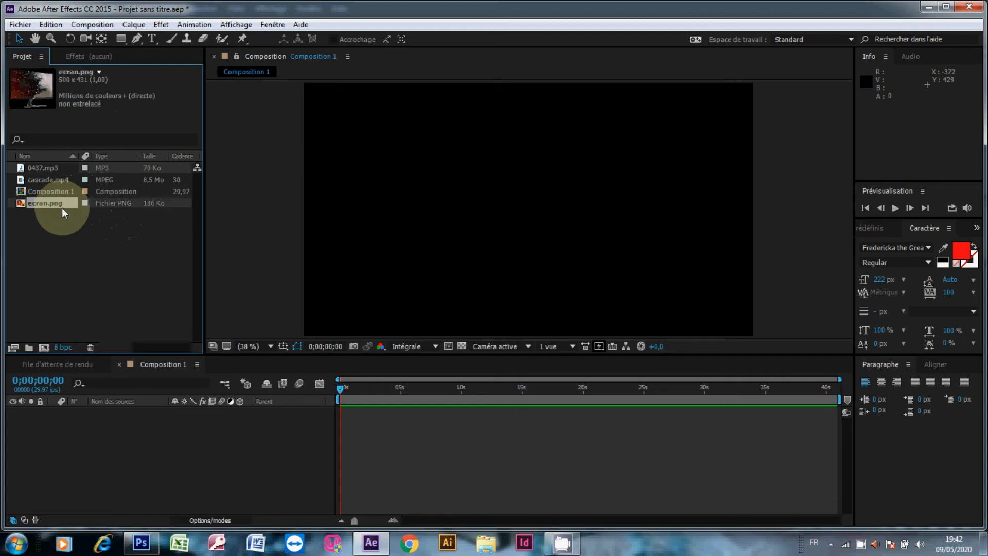
click(86, 218)
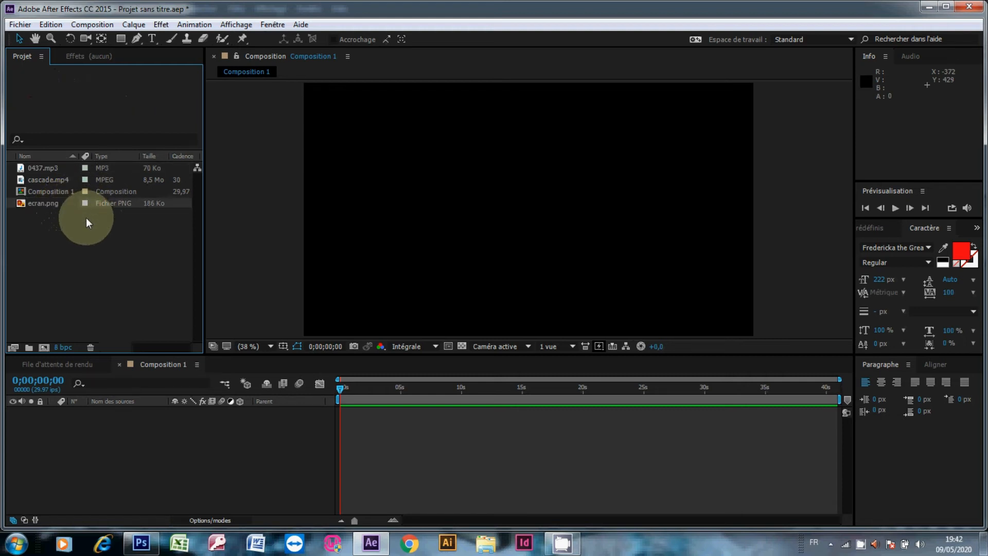
click(61, 205)
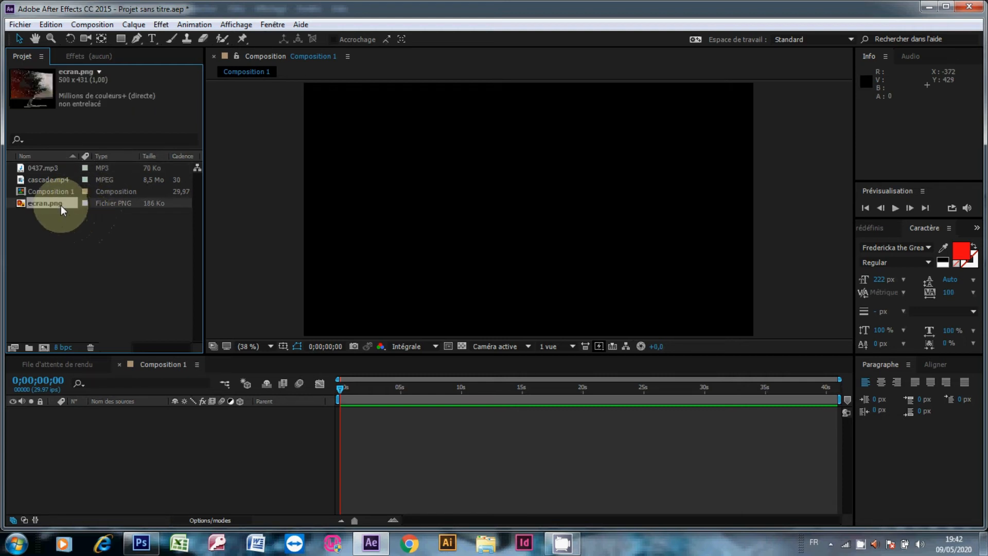
drag(60, 206, 416, 169)
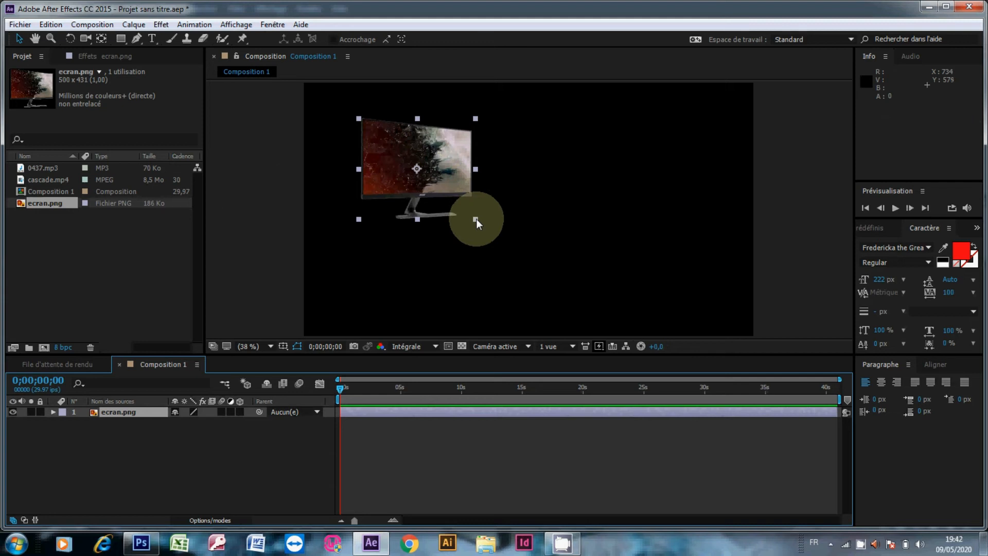
drag(476, 219, 508, 248)
click(591, 252)
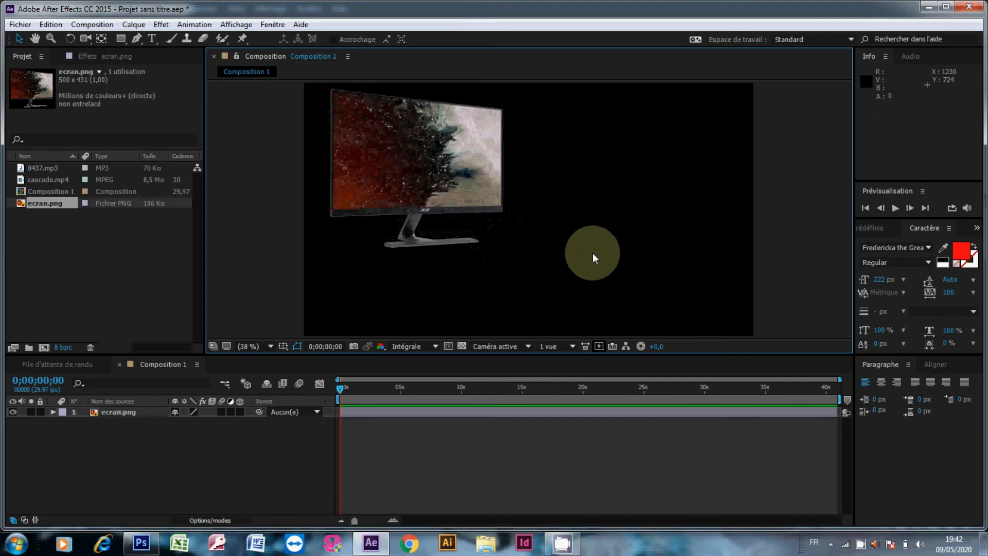
- Add cascade.mp4 above the ecran.png layer, partly overlapping the monitor, and enlarge it to about 108% by 112%
click(57, 180)
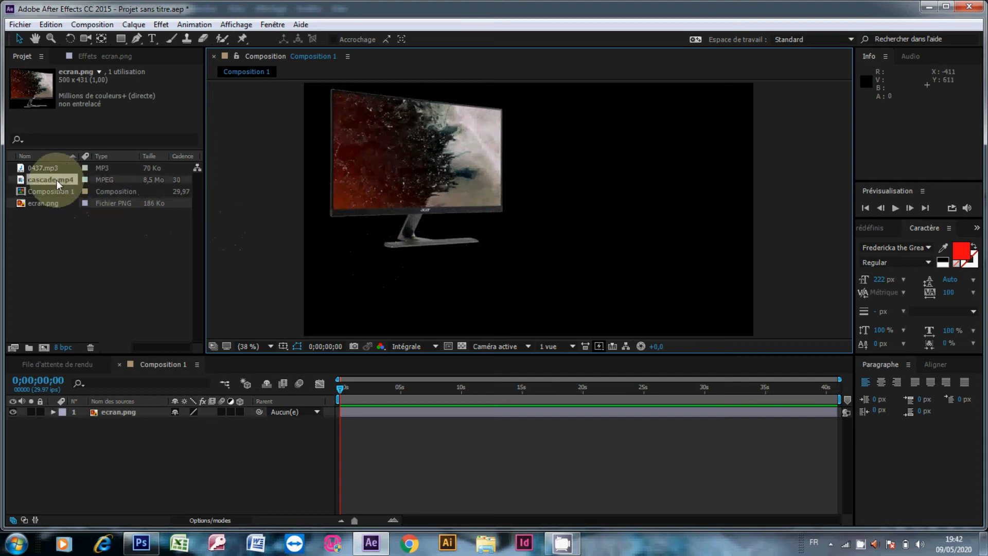
drag(56, 180, 582, 233)
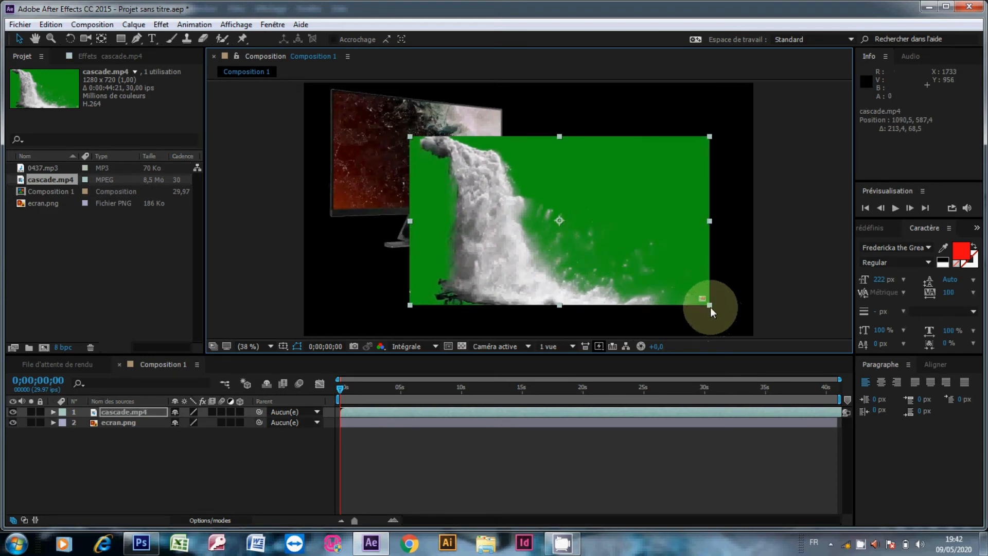
drag(709, 305, 721, 317)
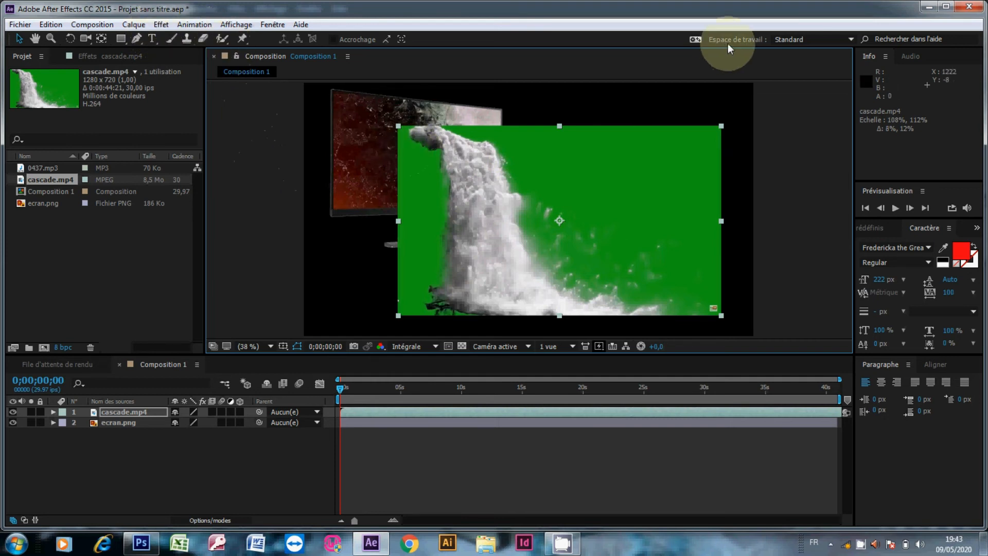
- Apply the Keylight (1.2) keying effect to the cascade.mp4 layer
click(820, 35)
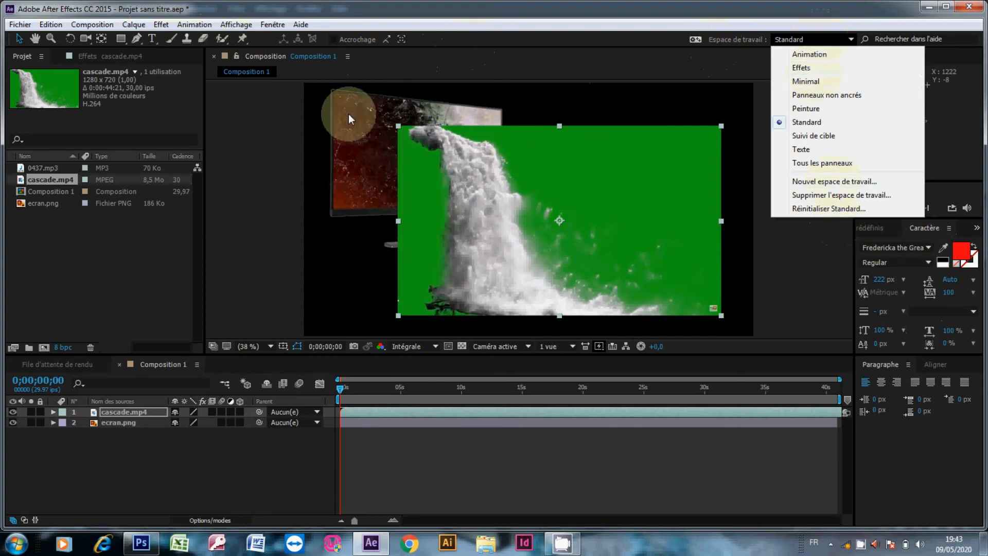
click(161, 25)
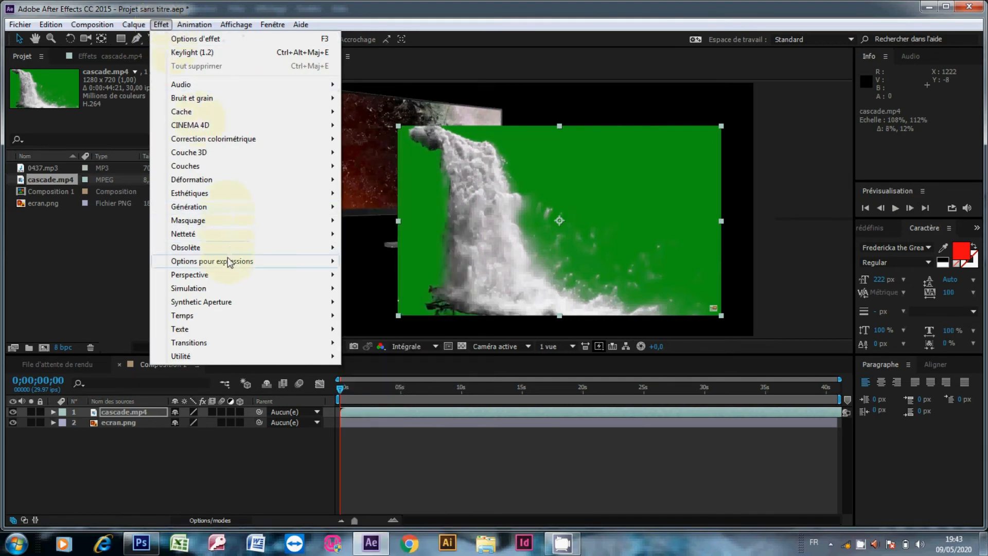
mouse_move(204, 222)
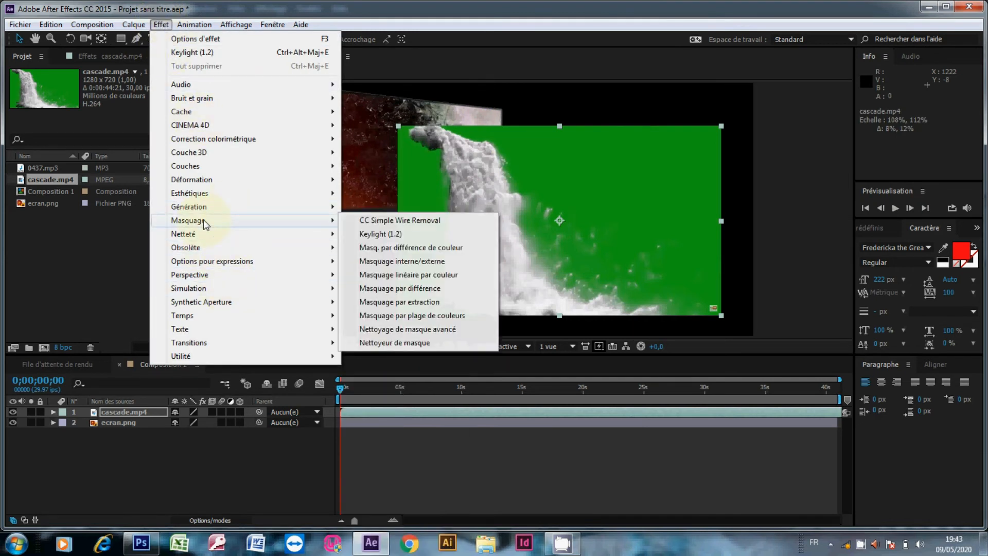
click(394, 234)
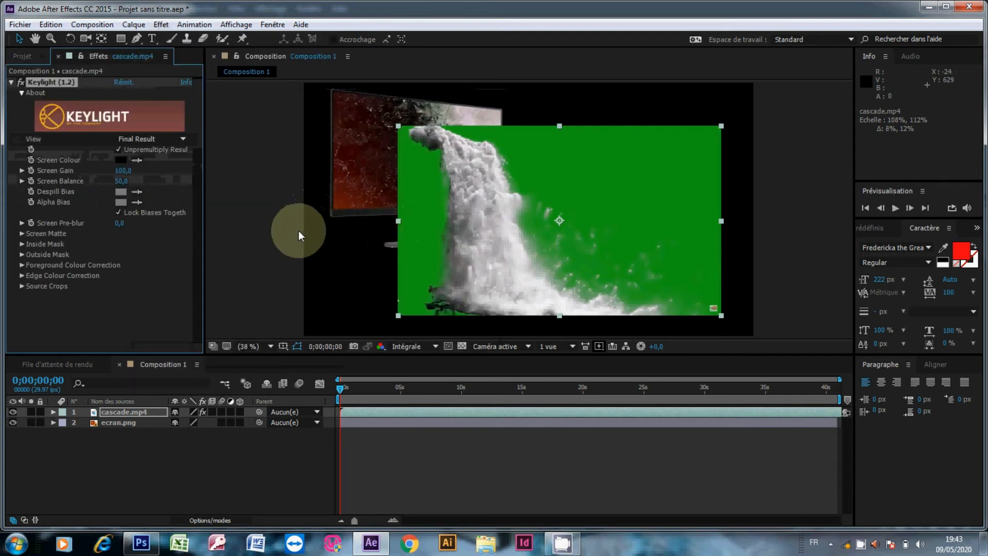